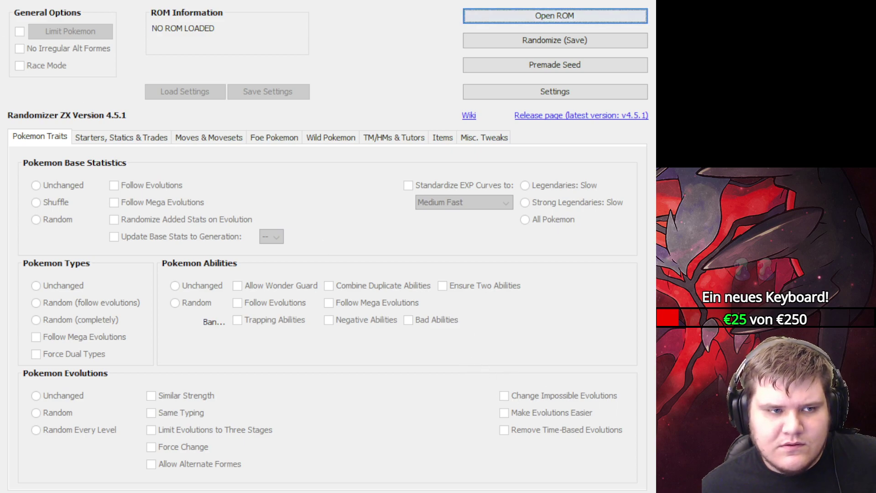
Load the Pokemon Y ROM into the randomizer
click(554, 15)
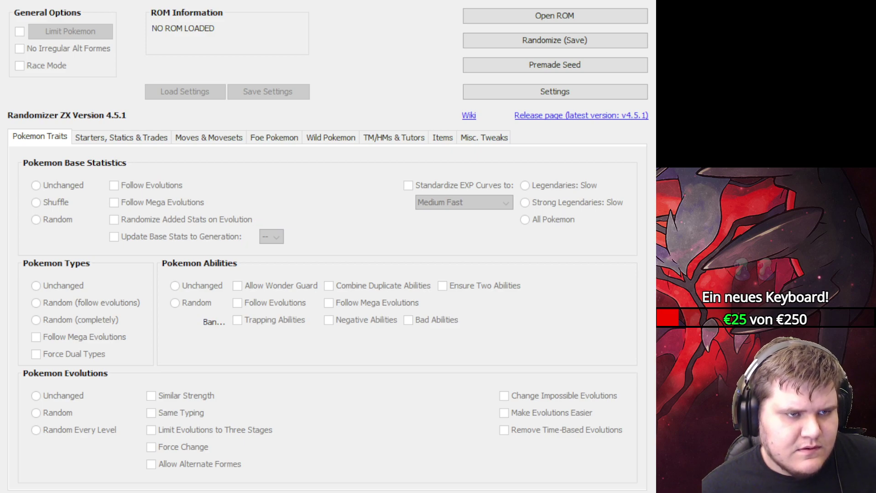
key(Escape)
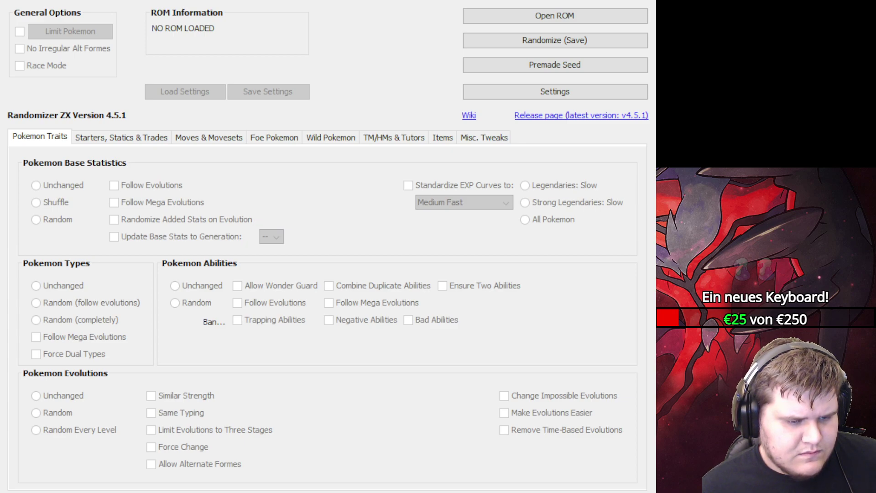
click(414, 64)
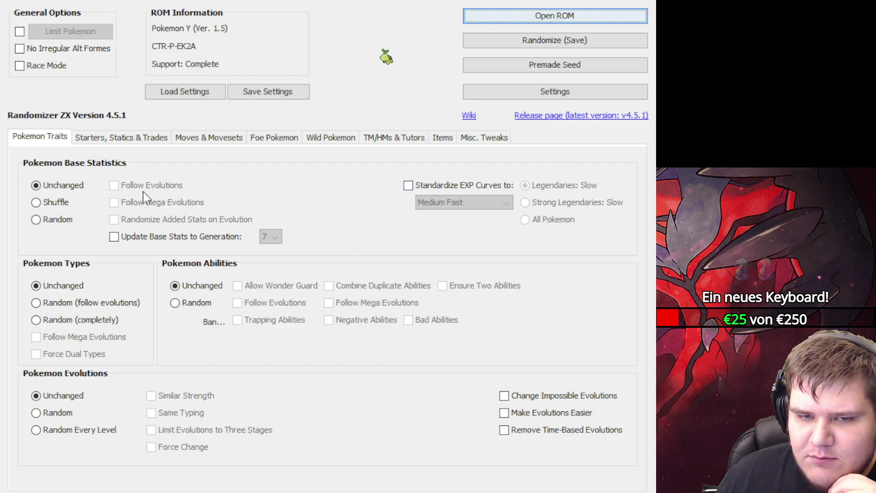
Standardize the EXP curves to Medium Fast for all Pokemon
click(409, 185)
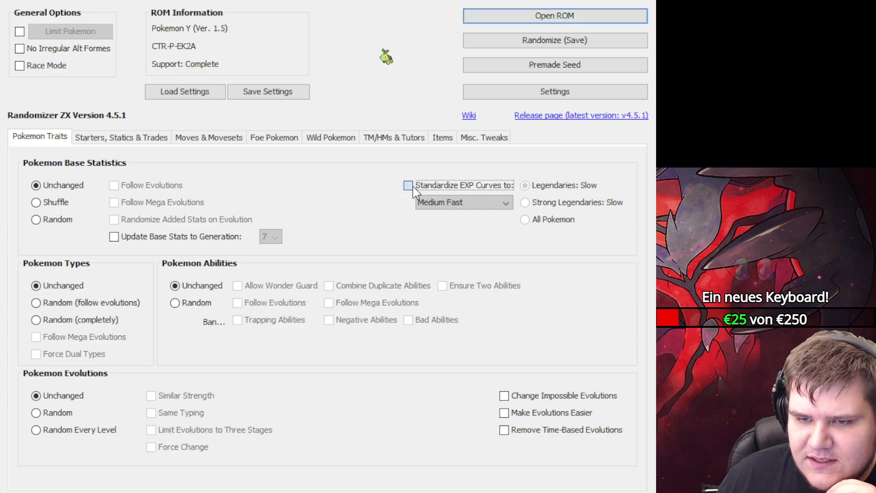
click(531, 221)
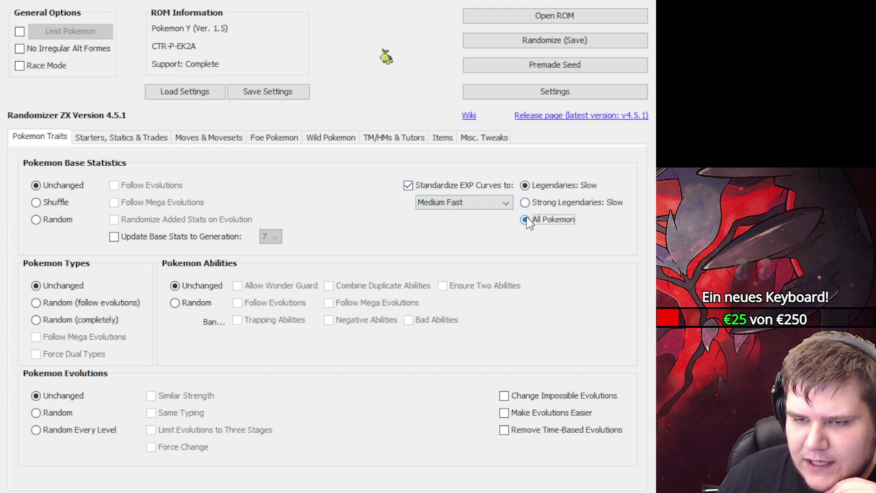
click(461, 202)
click(458, 220)
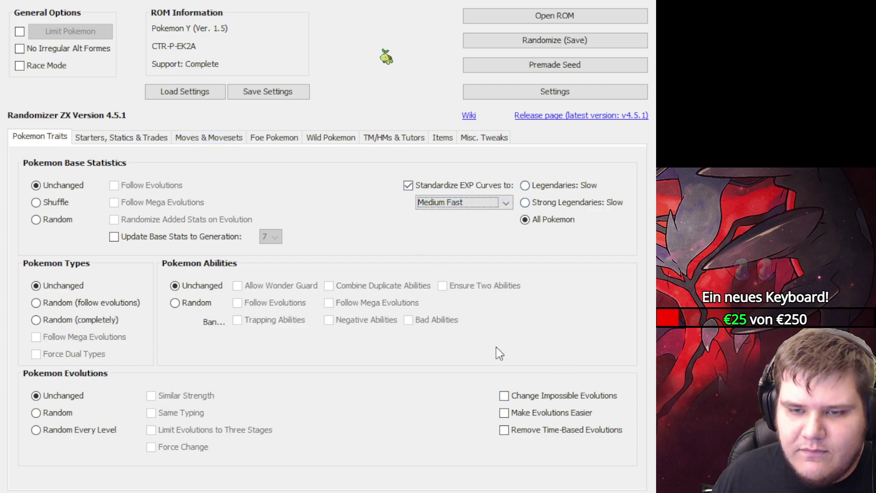
Update base stats to Generation 8 and enable Change Impossible Evolutions and Make Evolutions Easier
click(112, 236)
click(274, 237)
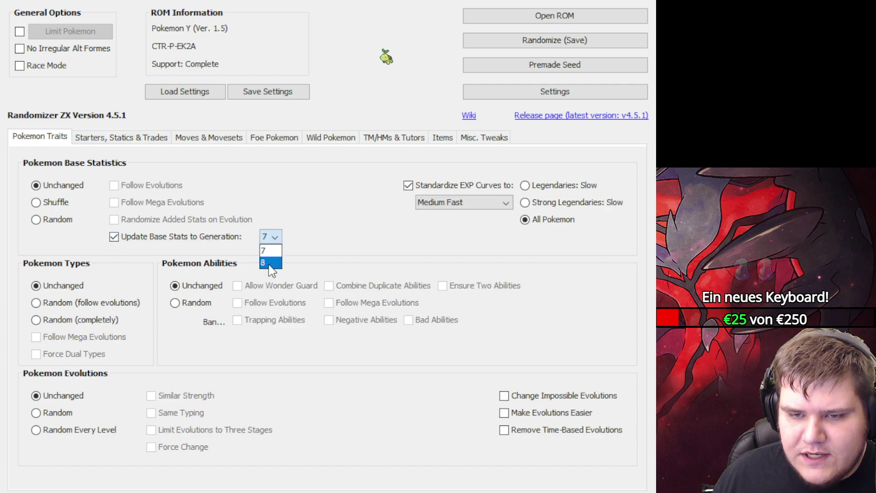
click(271, 263)
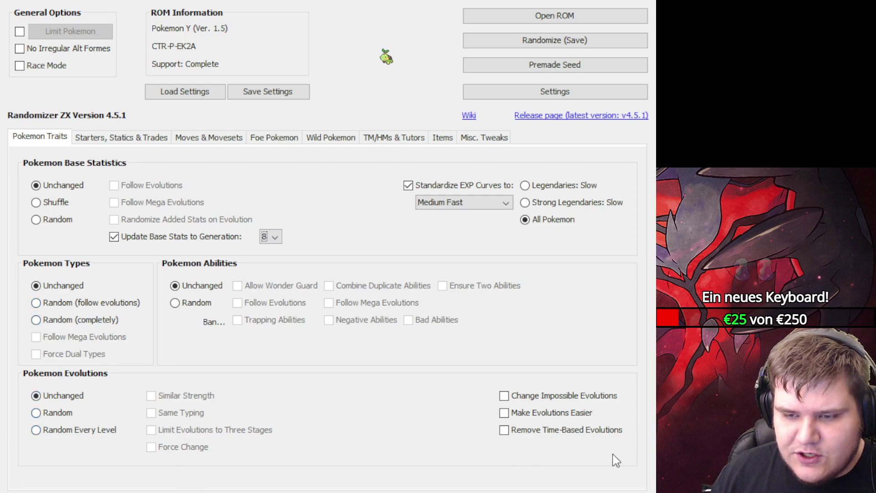
click(505, 396)
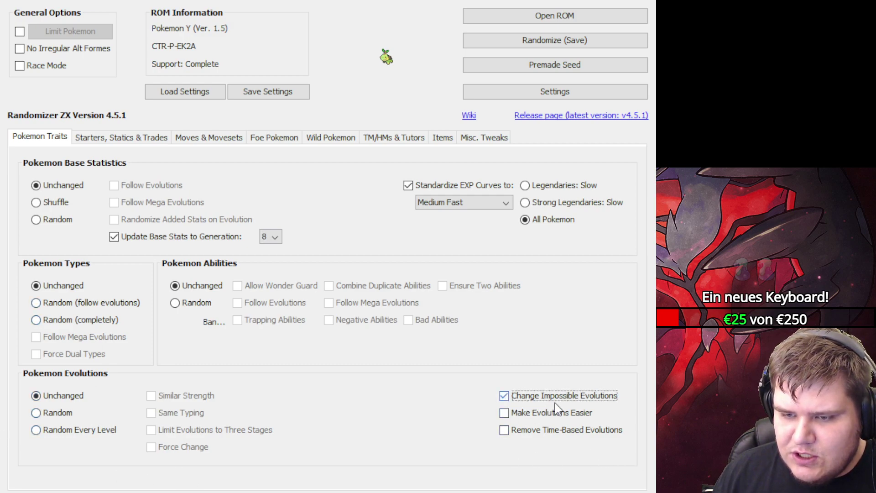
click(505, 413)
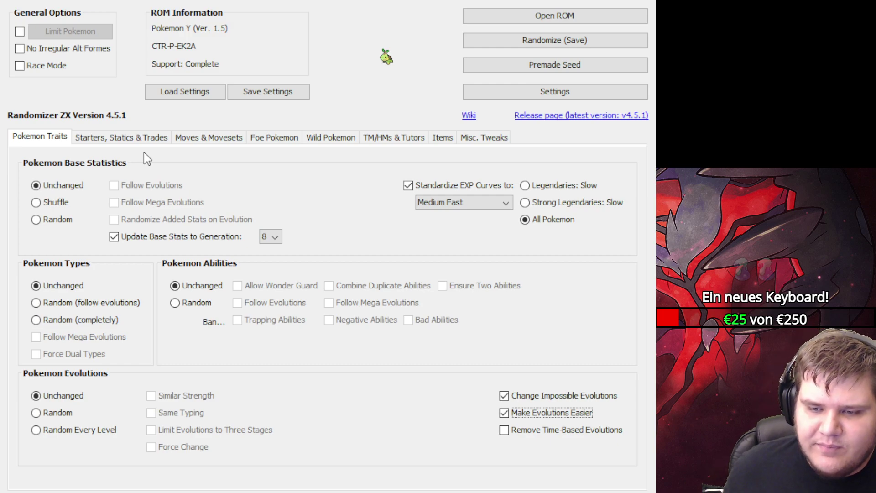
Set the starter Pokemon to Random (basic Pokemon with 2 evolutions)
click(104, 146)
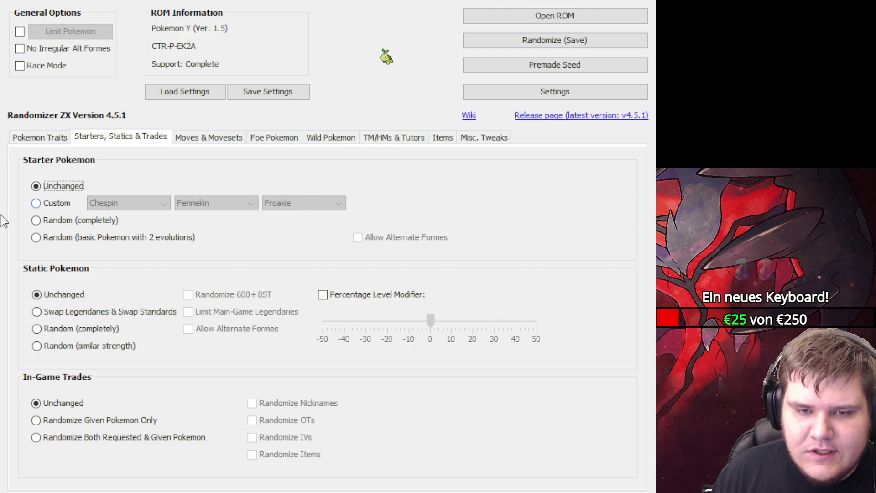
click(40, 238)
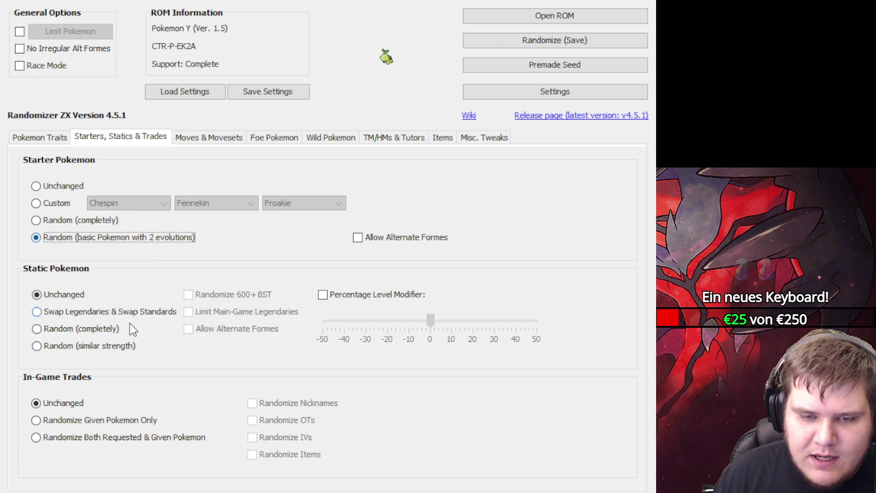
Randomize static Pokemon by similar strength with alternate formes allowed, and randomize both requested and given Pokemon for in-game trades
click(54, 347)
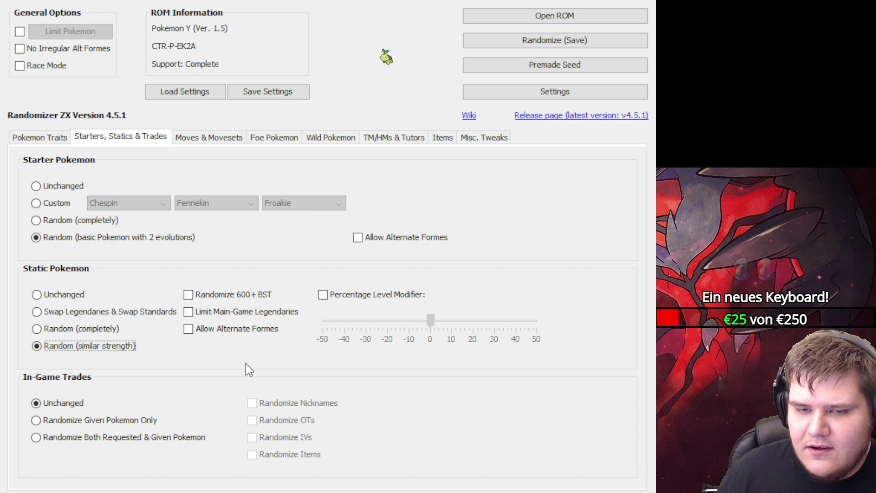
click(73, 313)
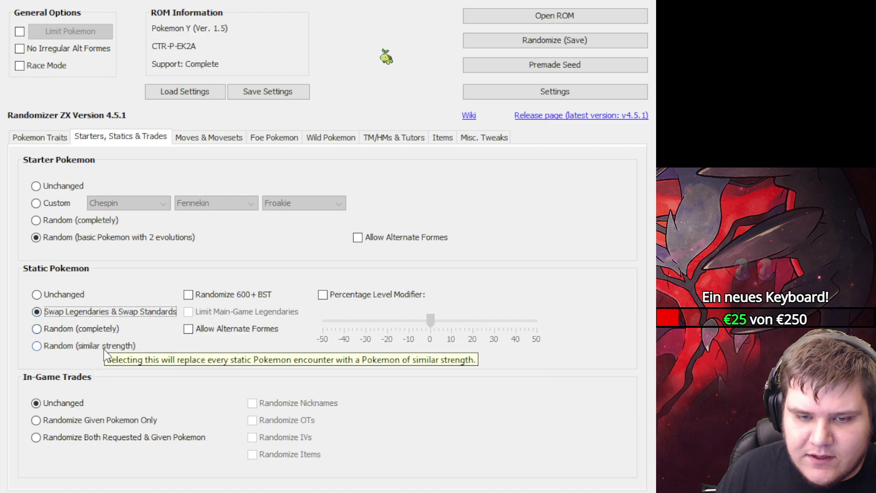
click(91, 347)
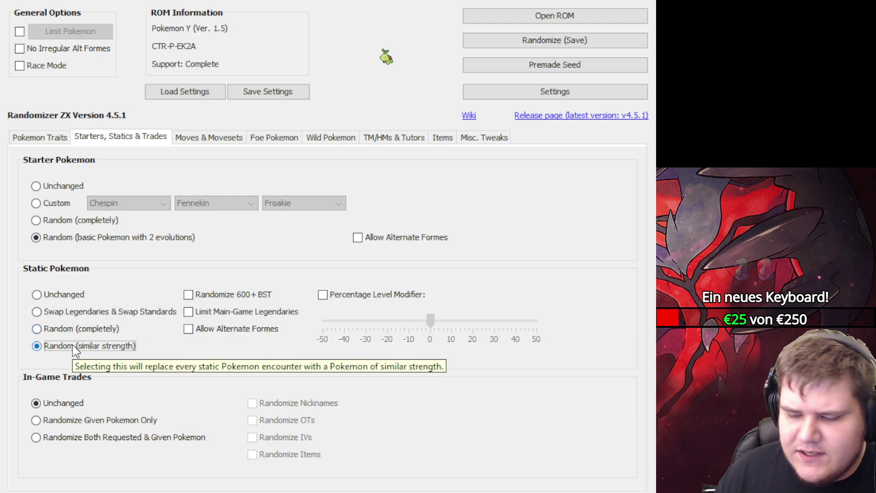
click(188, 329)
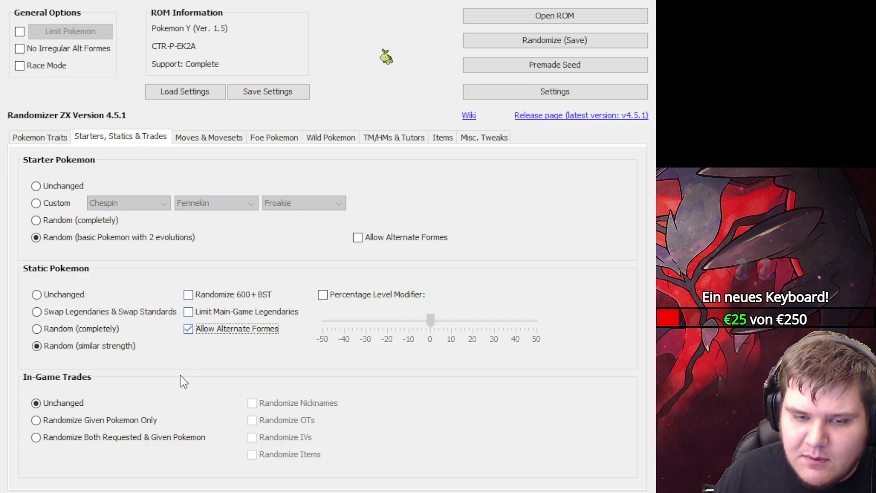
click(49, 438)
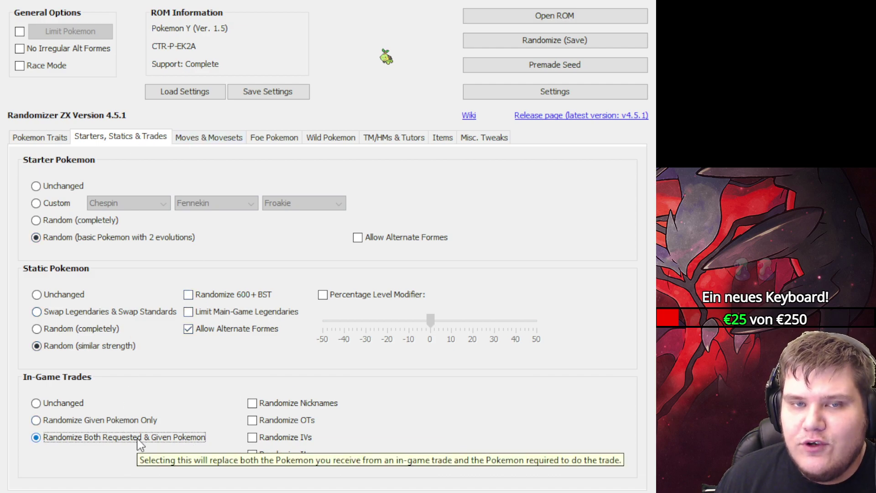
Show the randomization settings for moves and movesets
click(198, 138)
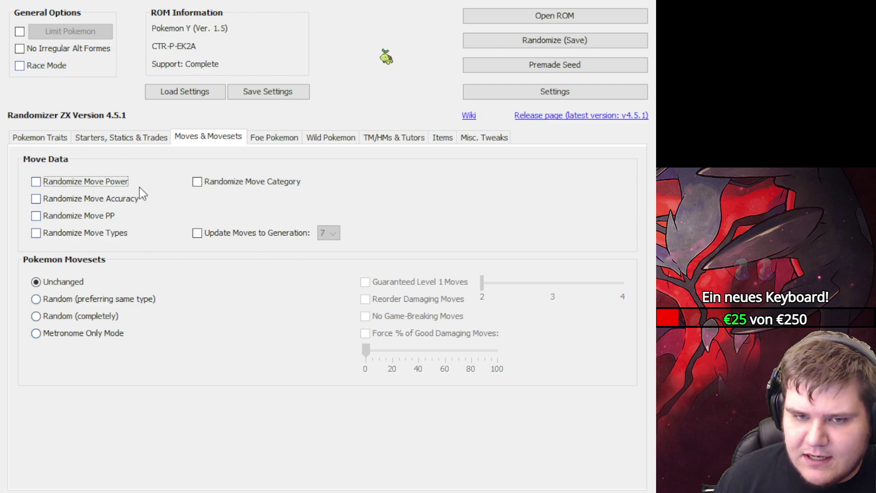
click(75, 185)
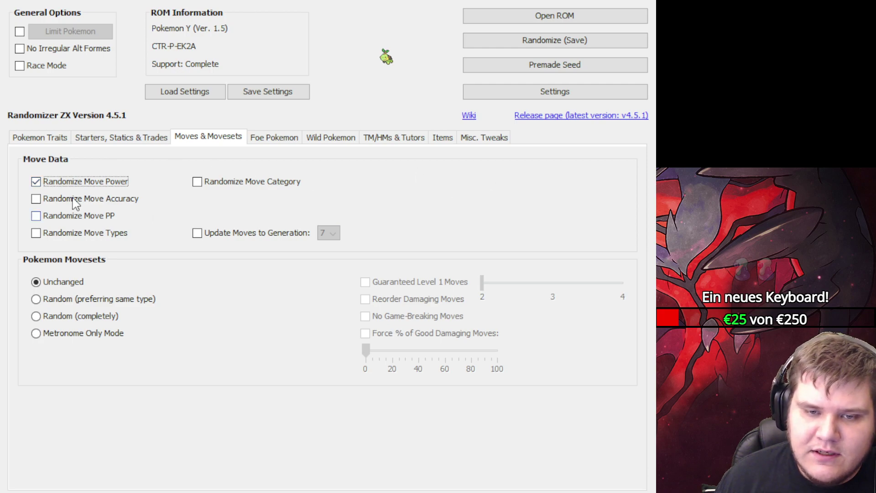
click(52, 182)
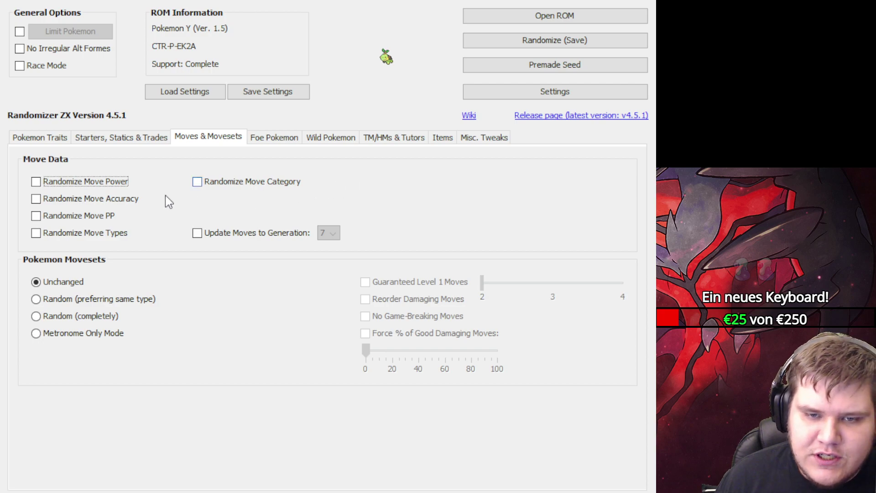
mouse_move(108, 204)
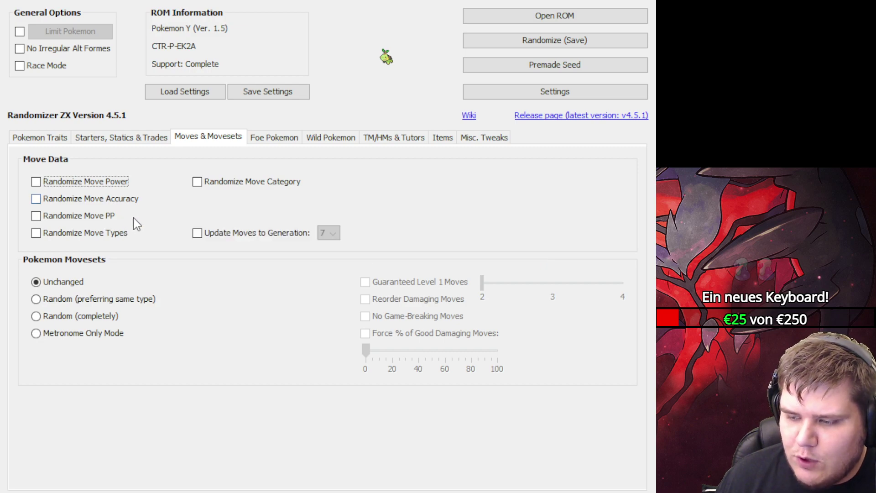
mouse_move(69, 219)
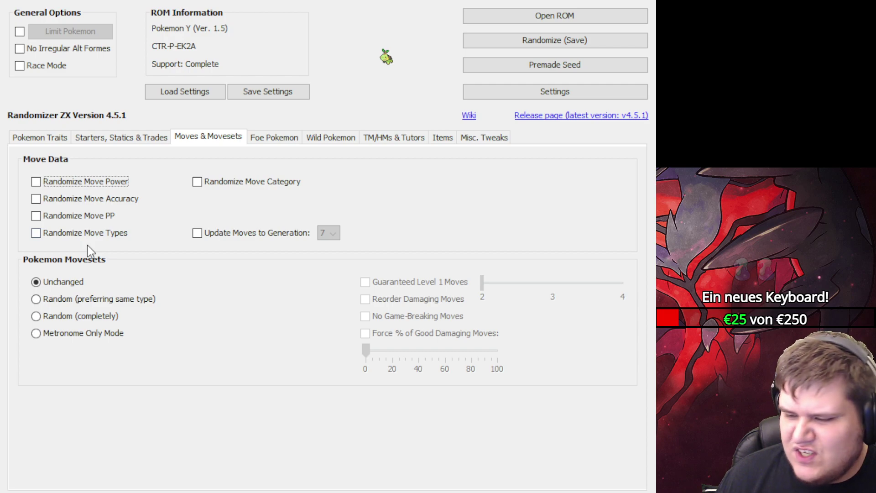
click(197, 233)
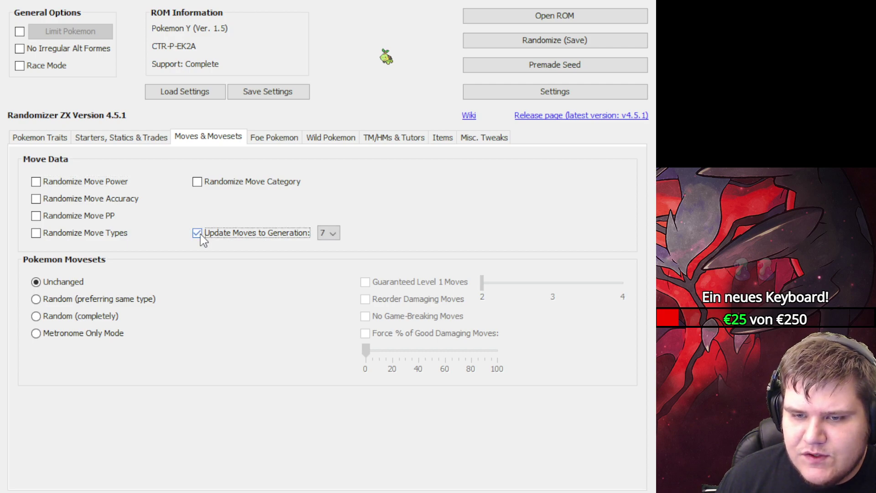
click(329, 234)
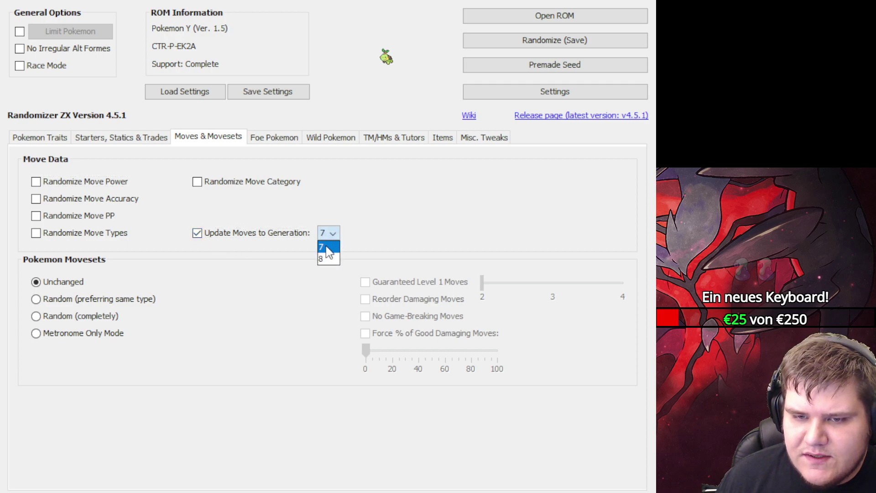
click(204, 235)
click(201, 234)
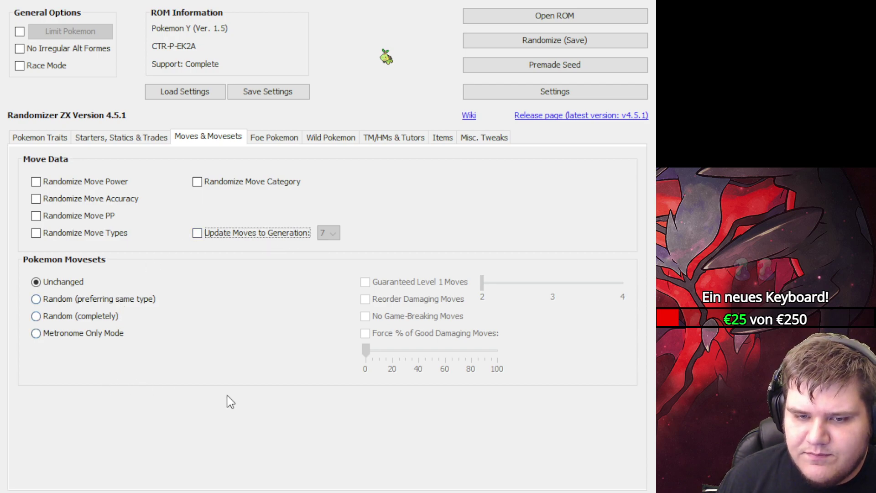
Try random same-type-preferring movesets with no game-breaking moves and 55% good damaging moves, and revert the movesets to Unchanged
click(93, 302)
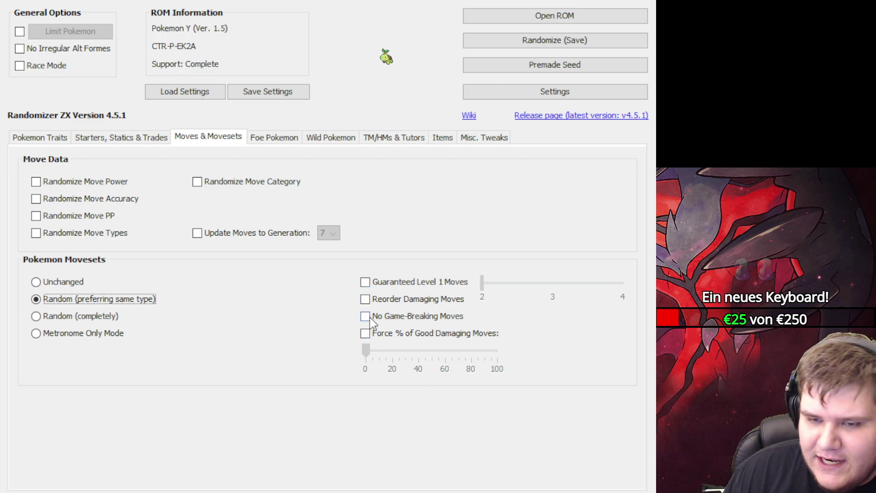
click(368, 316)
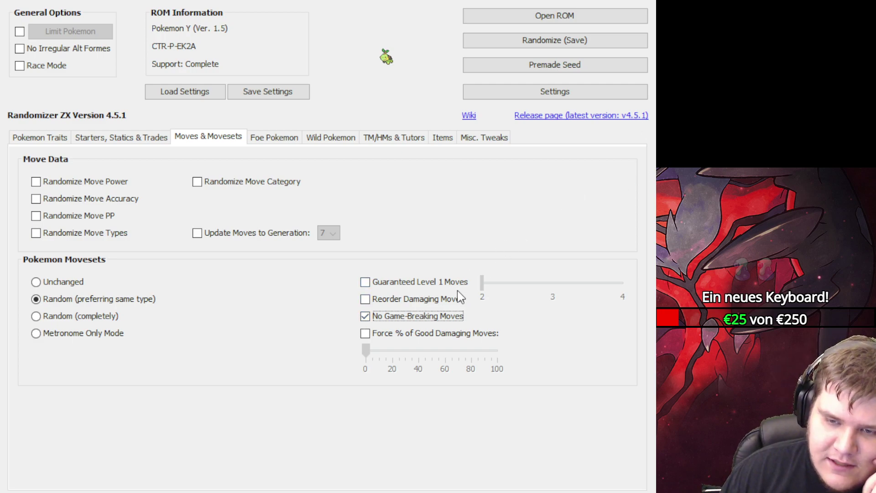
click(365, 333)
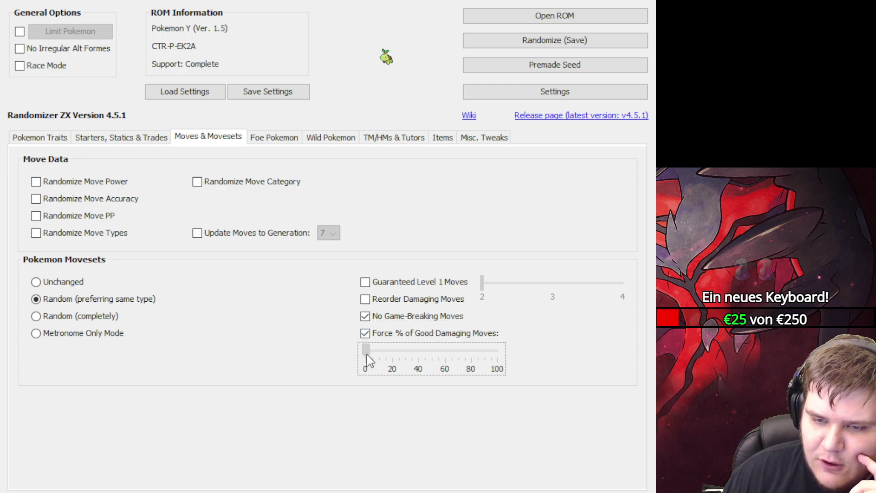
drag(365, 350, 439, 361)
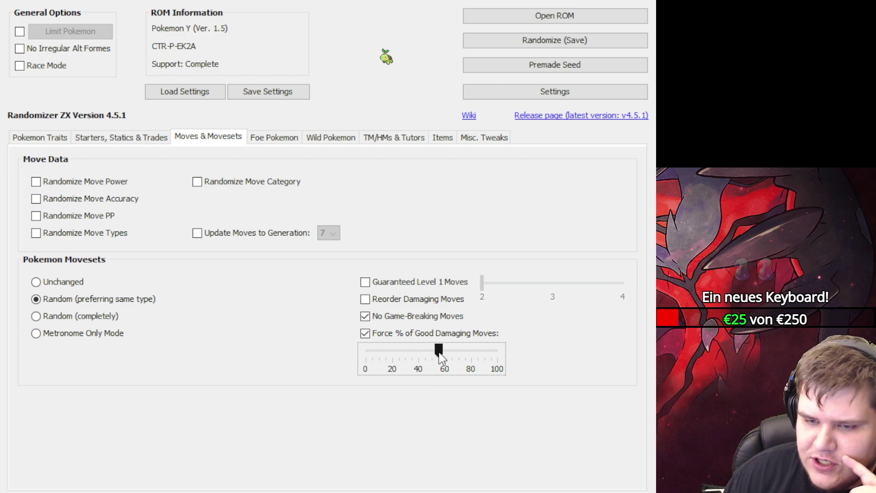
drag(441, 358, 268, 341)
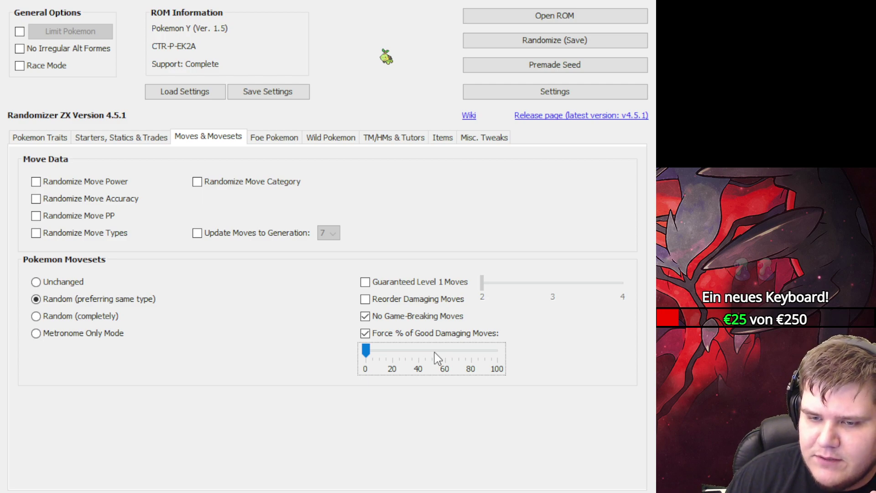
drag(365, 350, 438, 362)
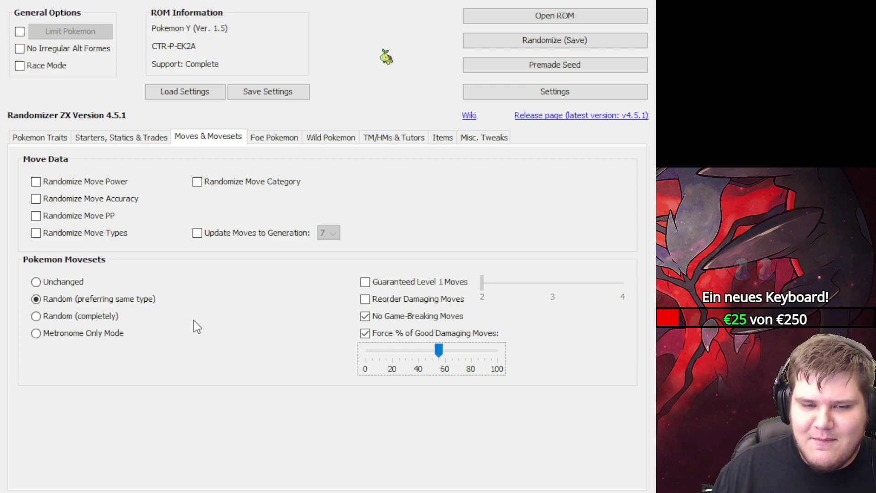
click(40, 283)
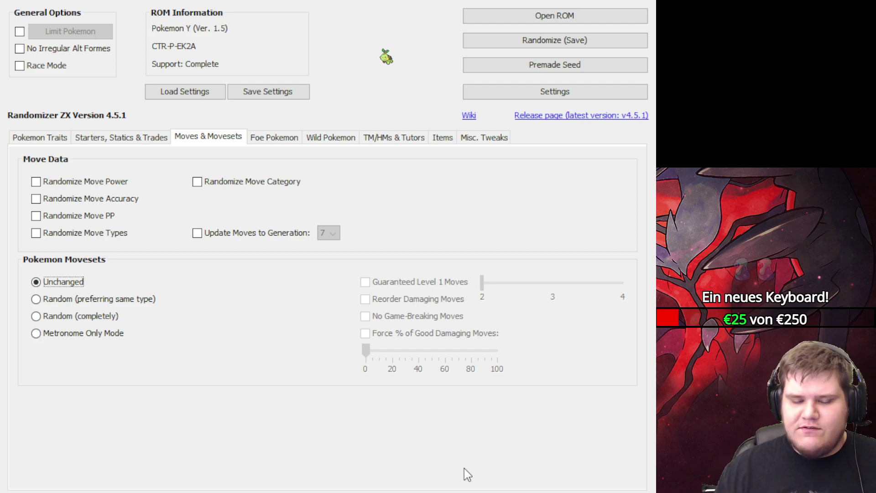
Set Pokemon movesets to Random (preferring same type) and force 25% good damaging moves
click(54, 301)
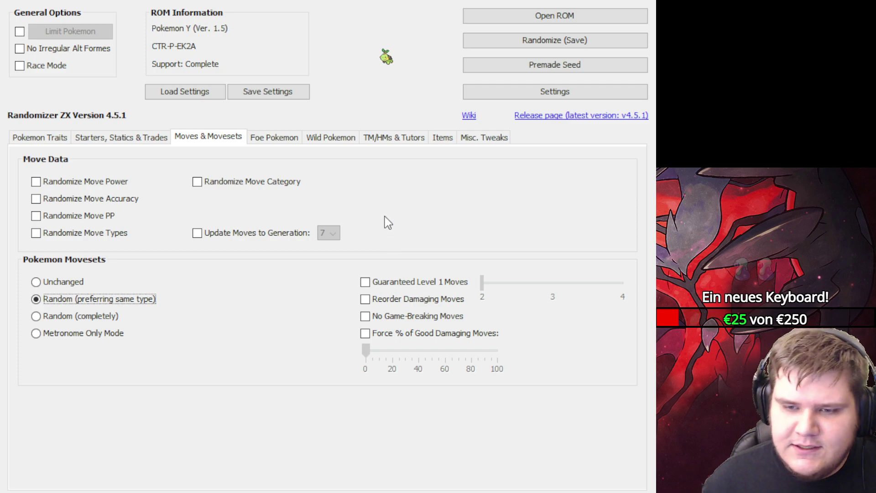
click(365, 334)
drag(371, 348, 409, 361)
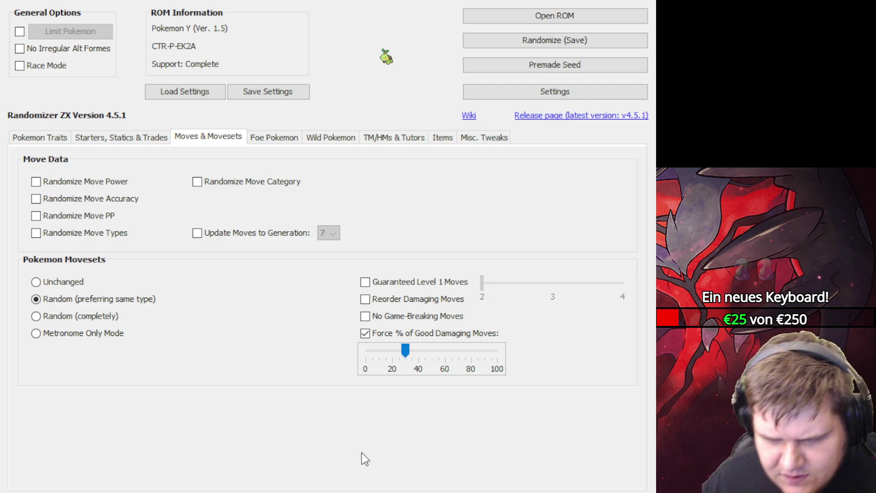
drag(406, 358, 401, 358)
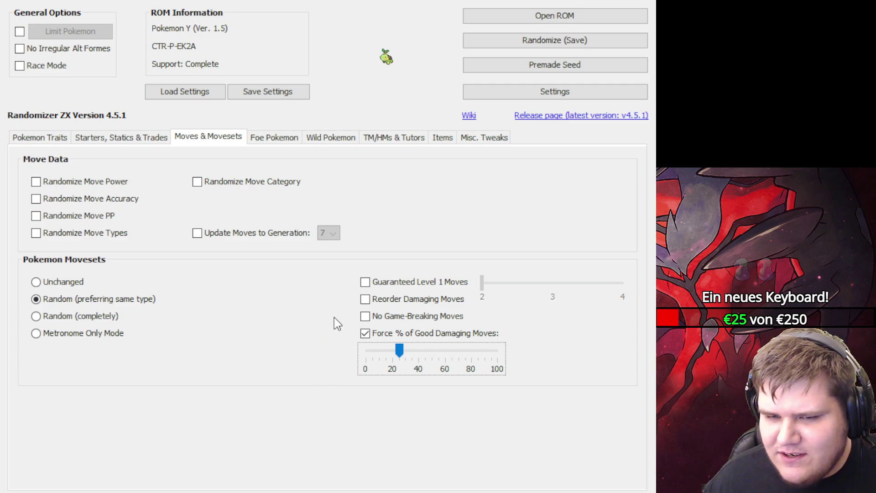
Reorder damaging moves and ban game-breaking moves in the randomized Pokemon movesets
click(365, 298)
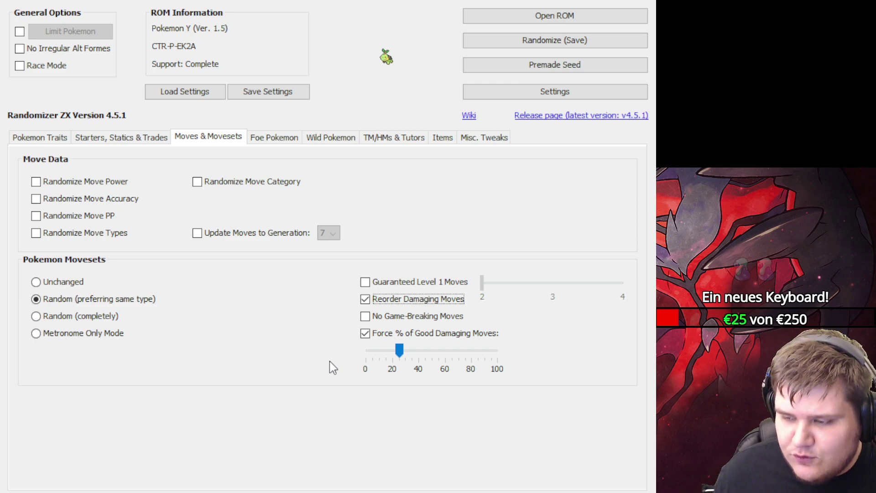
click(366, 316)
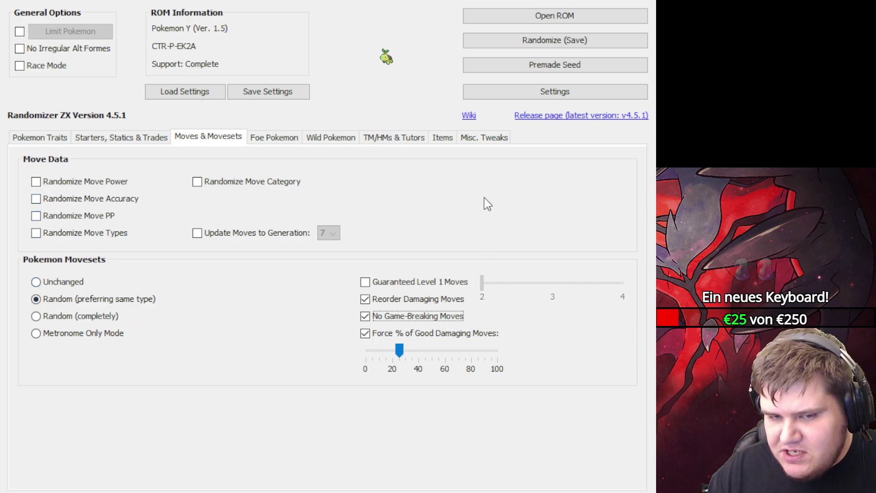
Randomize trainer Pokemon with even distribution, preferring similar strength and having the rival carry the starter through the game
click(289, 137)
click(155, 183)
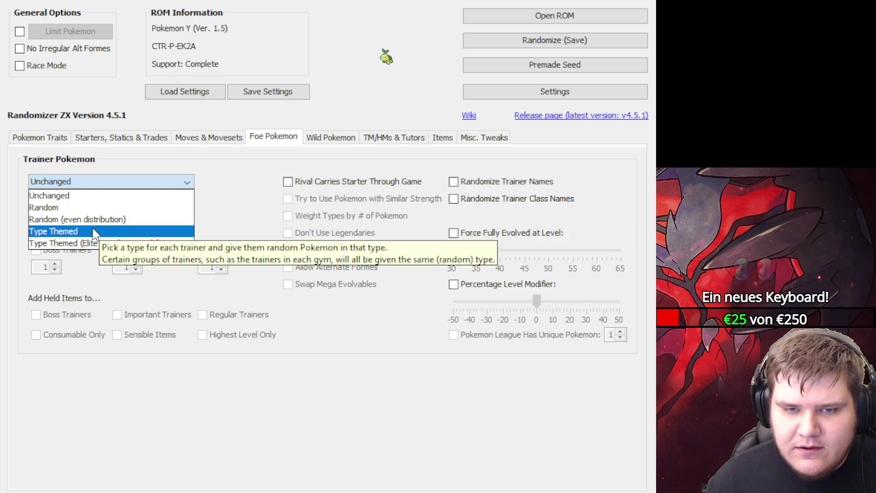
click(109, 221)
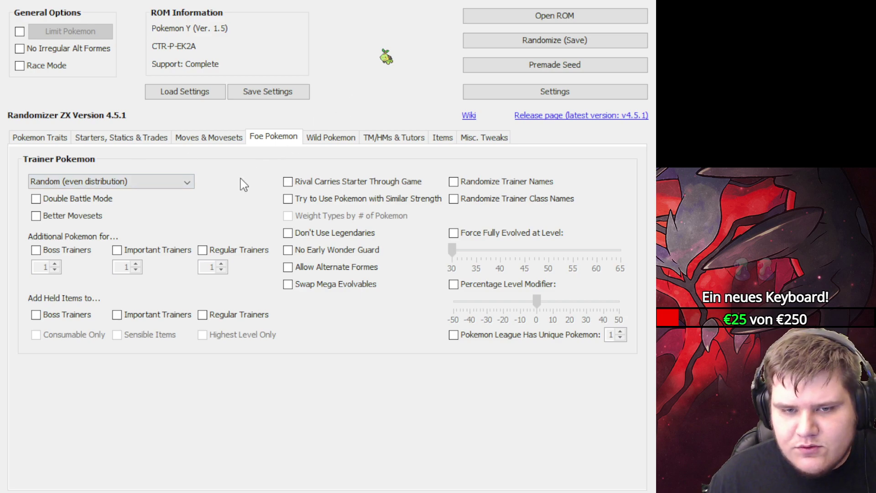
click(292, 201)
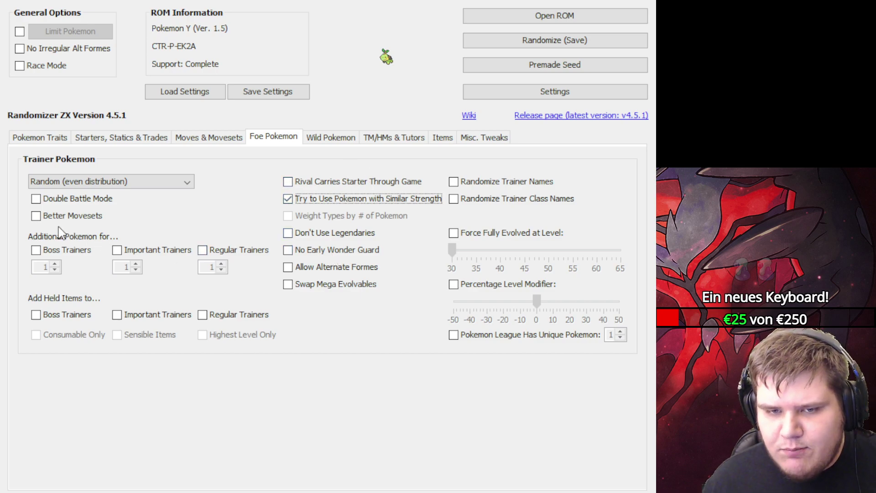
mouse_move(62, 214)
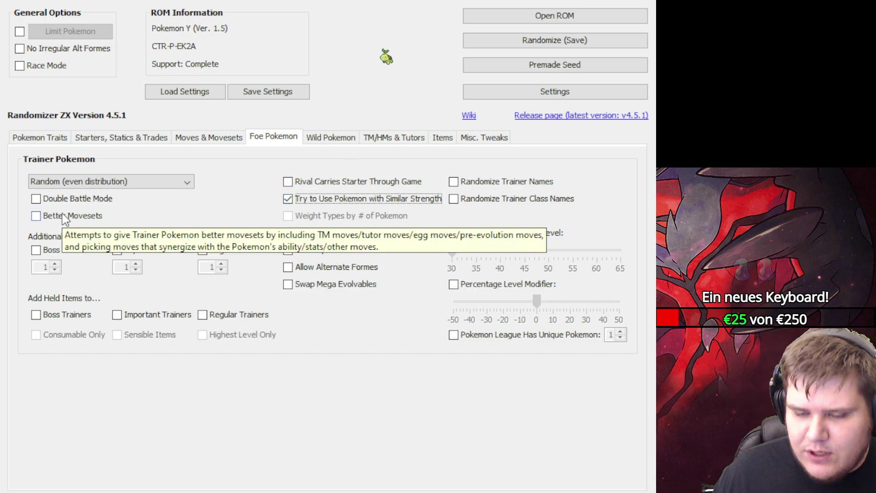
click(288, 184)
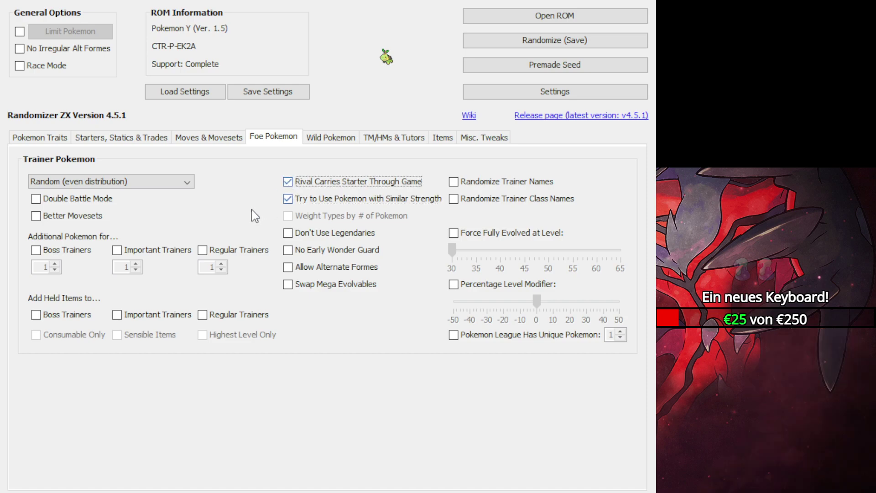
Force trainer Pokemon to be fully evolved at level 40 and give the Pokemon League 1 unique Pokemon
mouse_move(45, 228)
mouse_move(34, 220)
click(454, 233)
drag(453, 250, 502, 264)
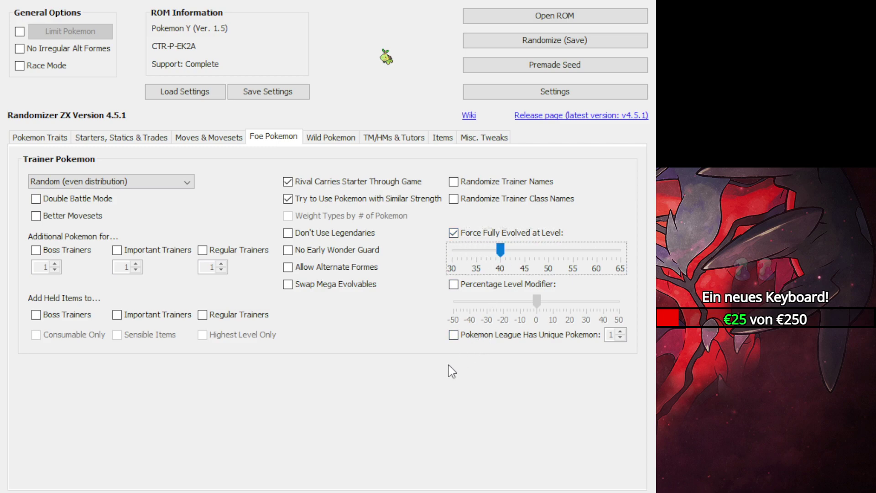
click(456, 333)
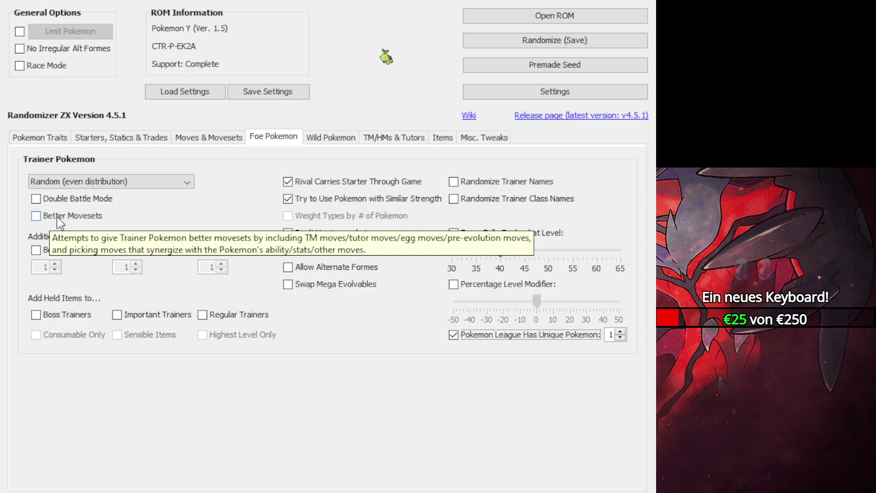
Give boss trainers 2 additional Pokemon, and important and regular trainers 1 each
mouse_move(80, 213)
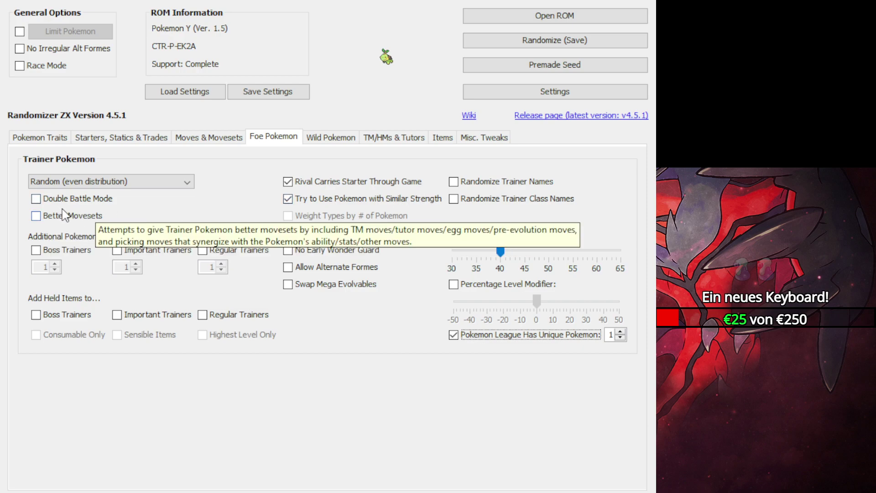
click(202, 251)
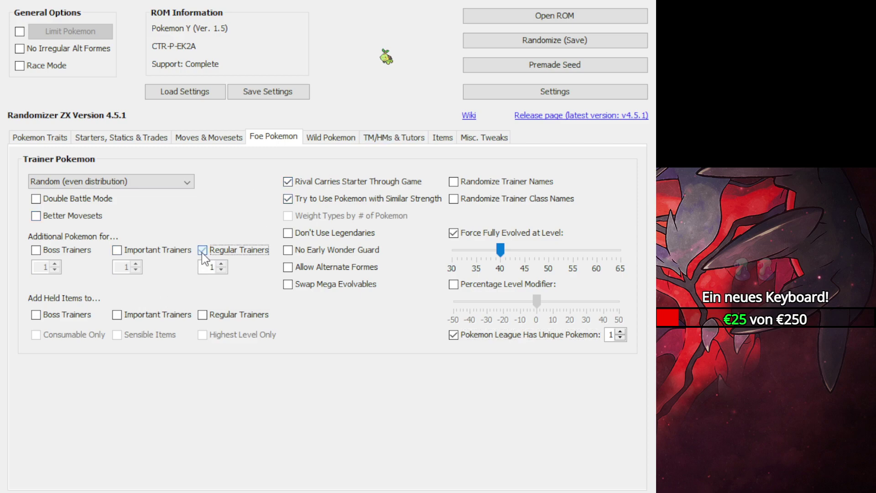
click(118, 252)
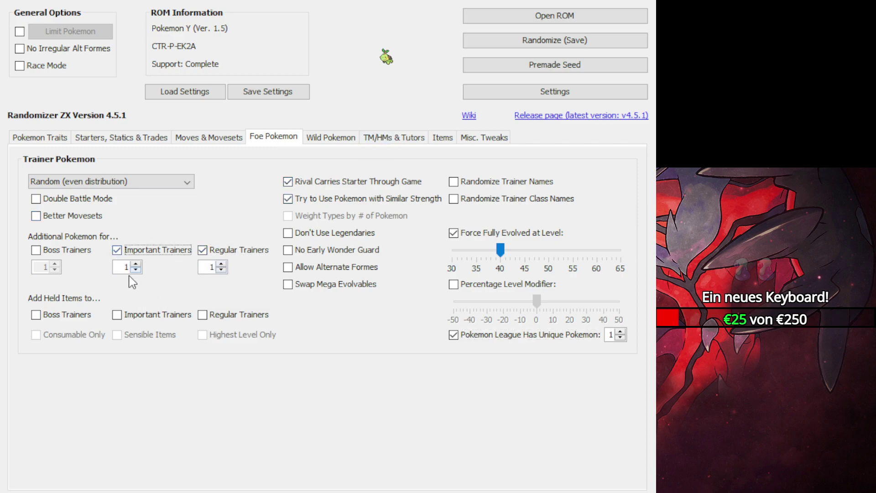
click(39, 250)
click(56, 264)
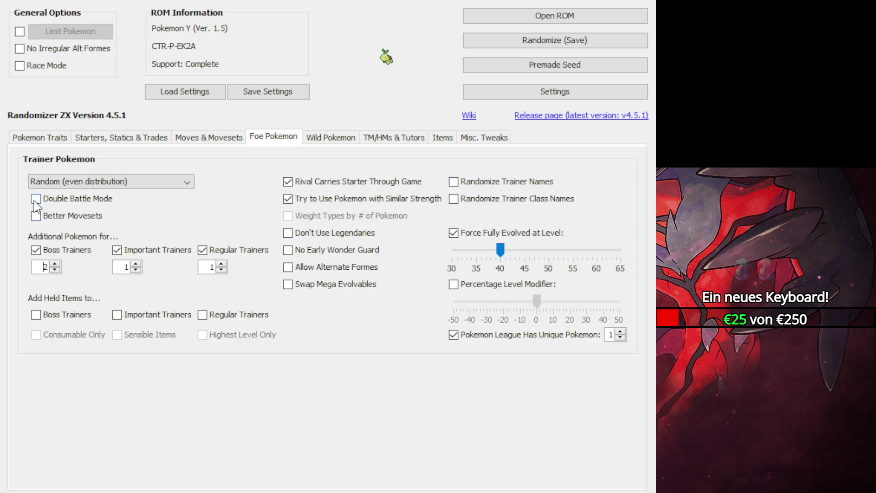
Swap mega evolvables and allow alternate formes for trainer Pokemon
mouse_move(36, 206)
click(290, 283)
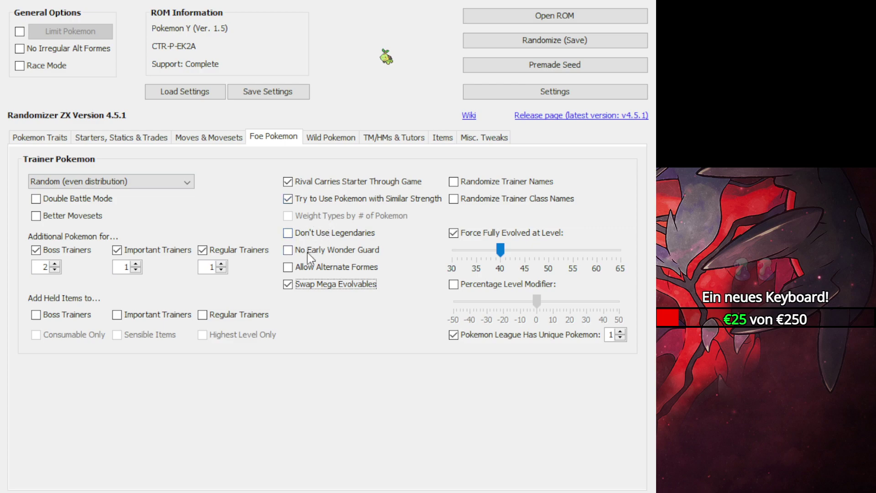
click(288, 267)
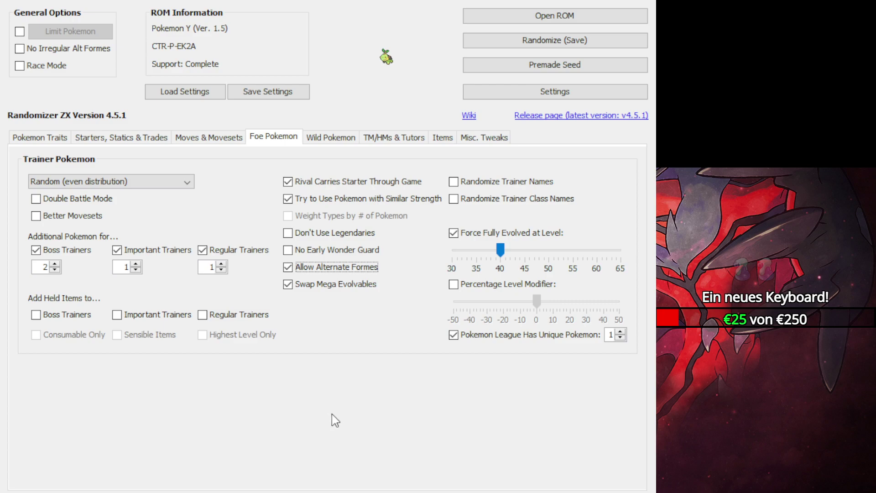
Add held items to boss and important trainers, limited to sensible items and the highest-level Pokemon only
mouse_move(38, 313)
click(37, 313)
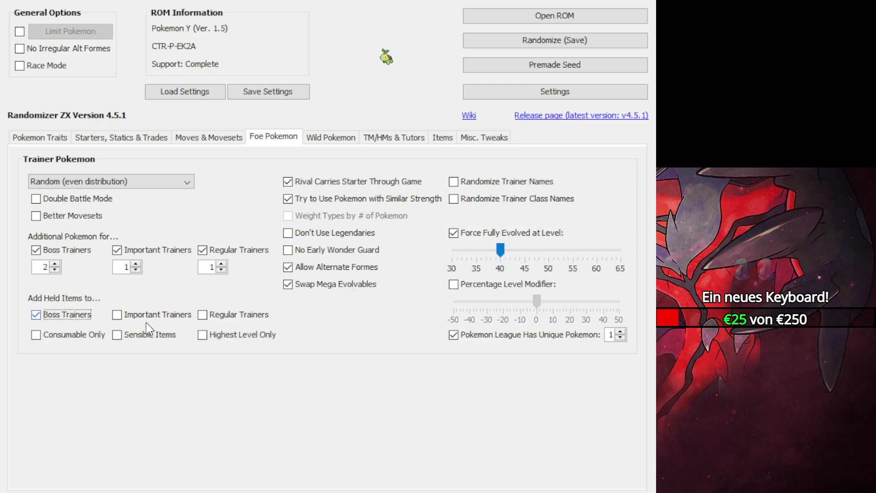
click(117, 316)
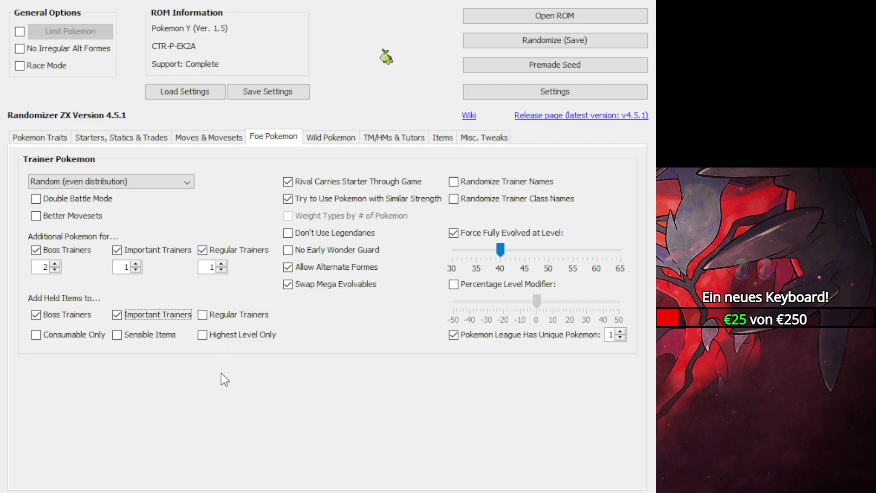
click(119, 334)
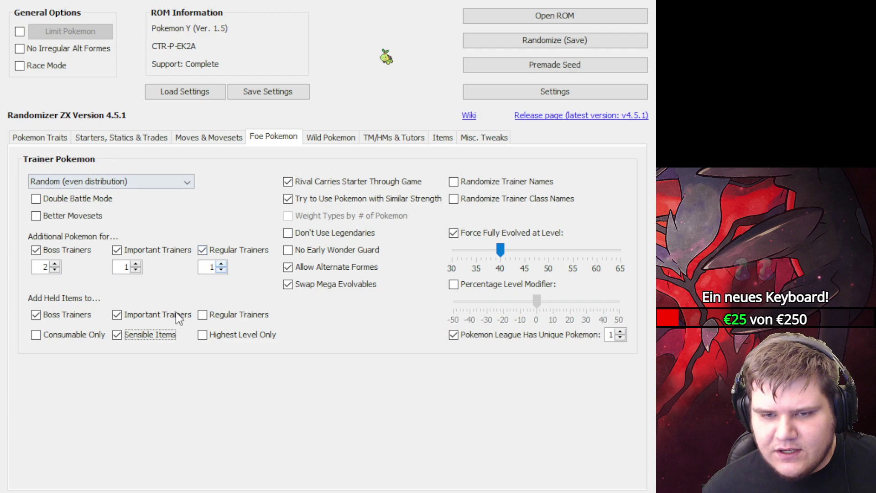
click(203, 335)
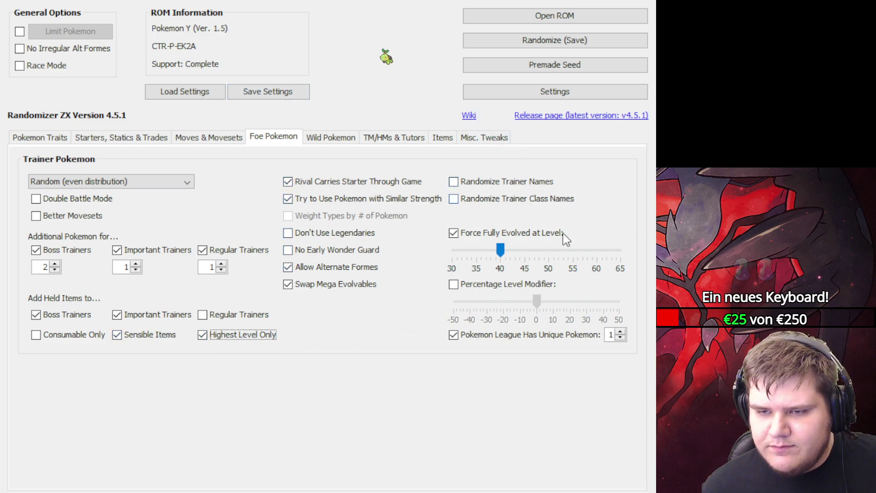
Randomize wild Pokemon by similar strength, with randomized held items, bad items banned and alternate formes allowed
click(315, 140)
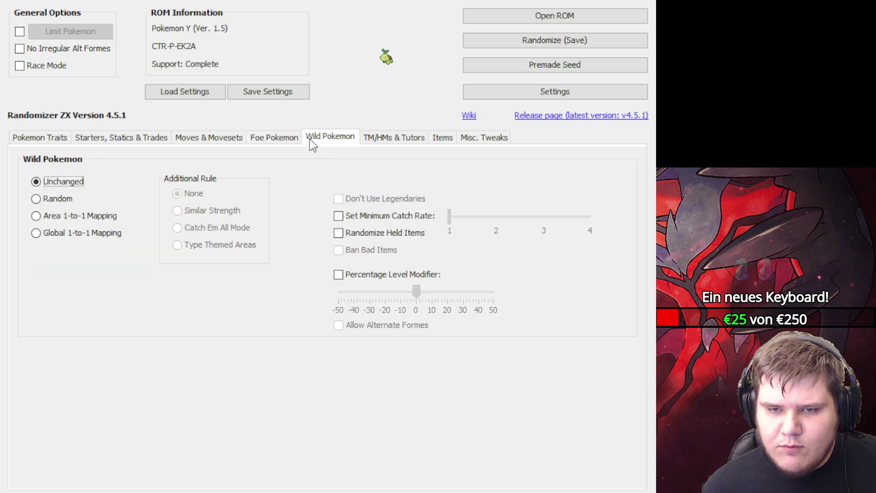
click(35, 199)
click(177, 210)
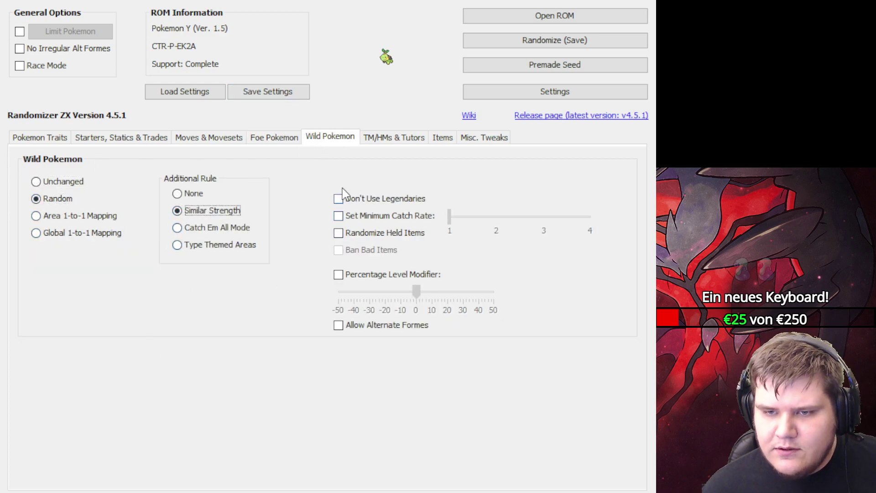
click(339, 234)
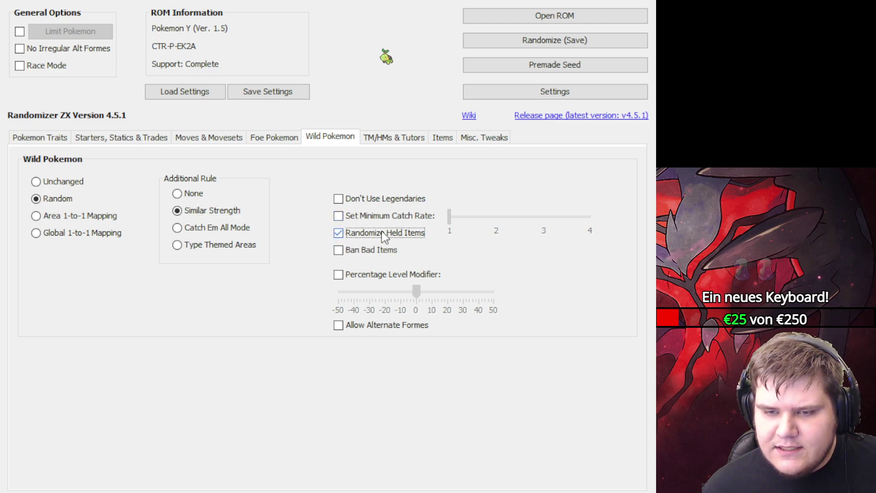
click(338, 250)
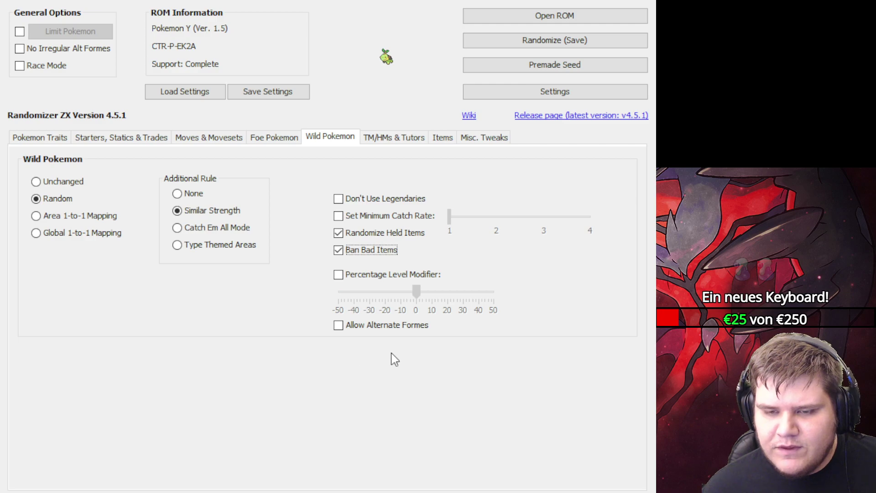
click(336, 326)
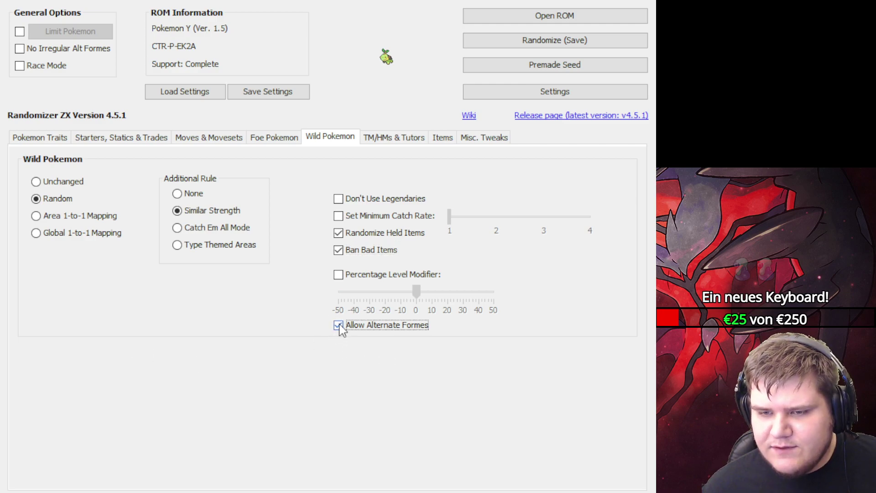
Randomize TM/HM moves without game-breaking moves, keeping field move TMs and forcing 60% good damaging moves
click(388, 137)
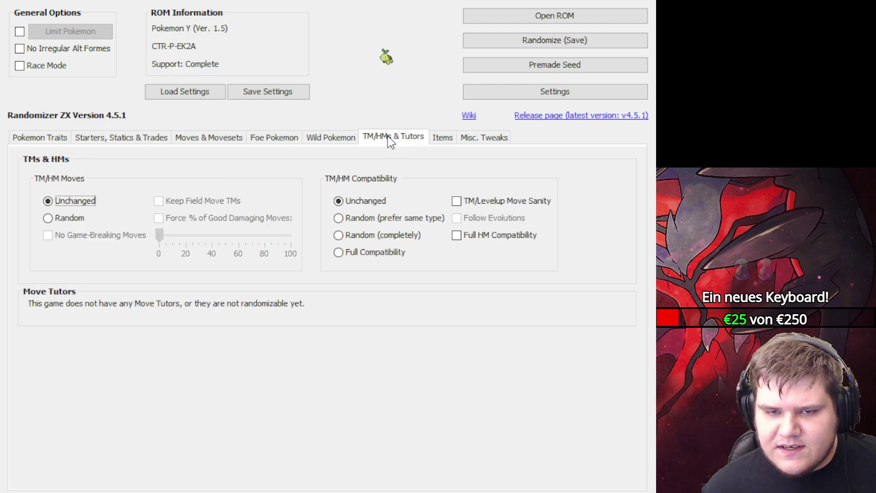
click(53, 218)
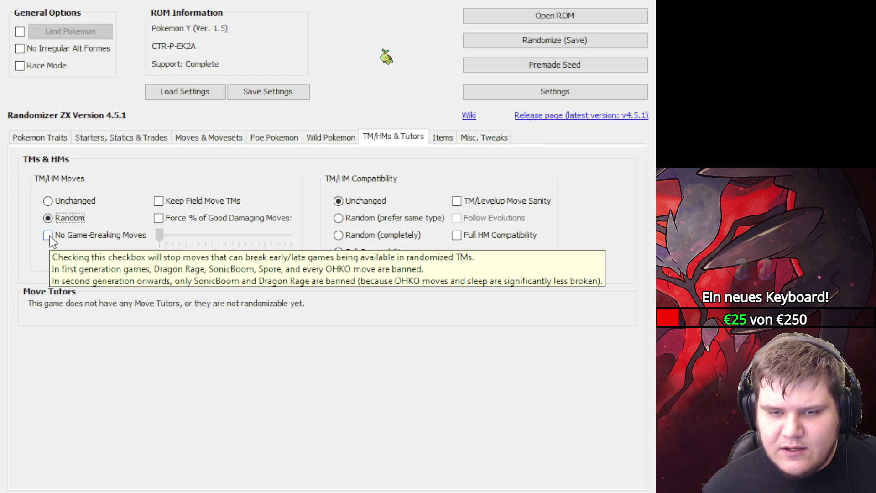
click(49, 235)
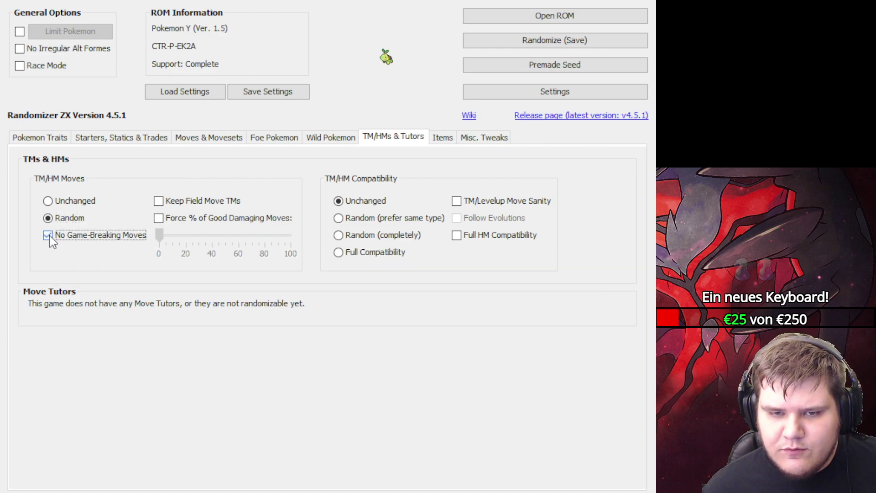
click(158, 201)
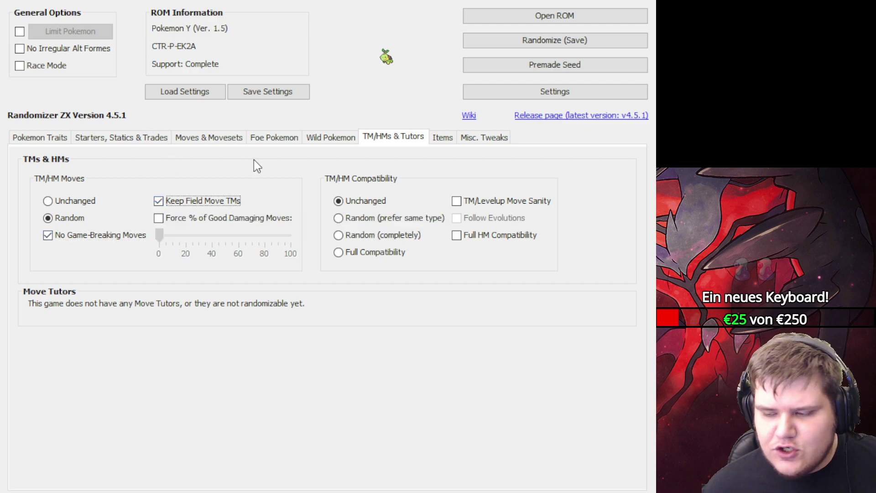
click(163, 219)
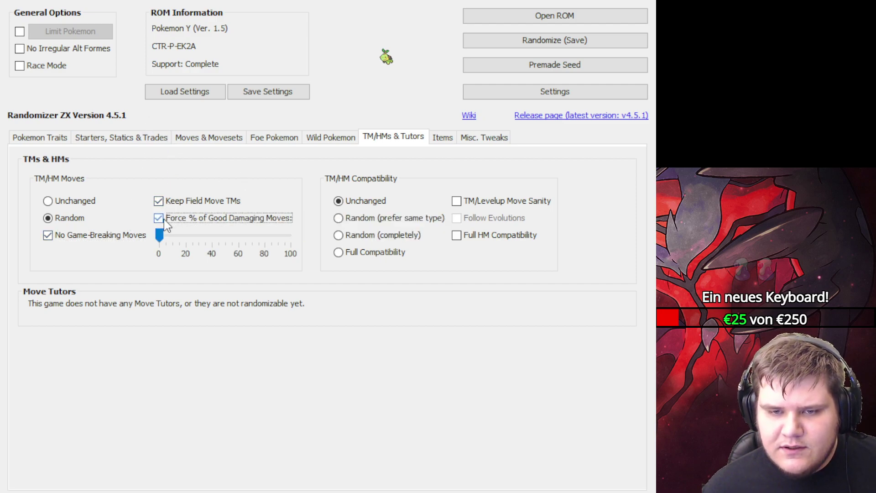
drag(158, 235, 239, 236)
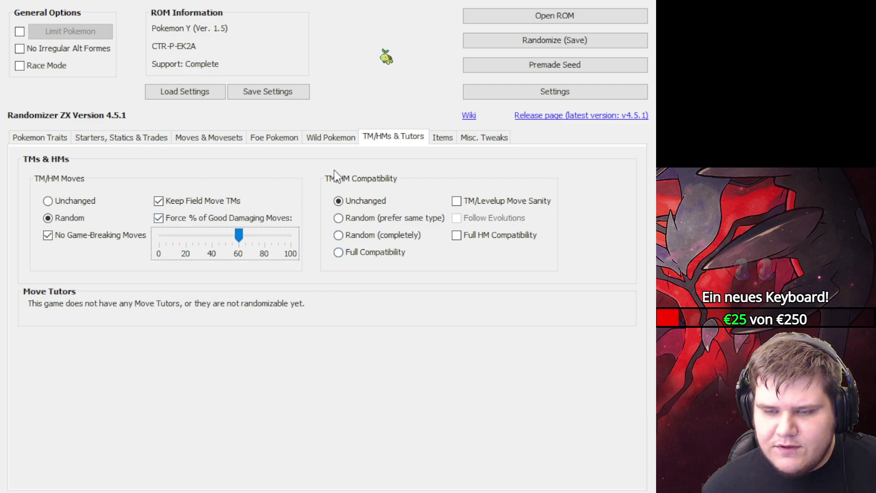
Set TM/HM compatibility to Random (prefer same type) with TM/levelup move sanity and following evolutions
click(351, 220)
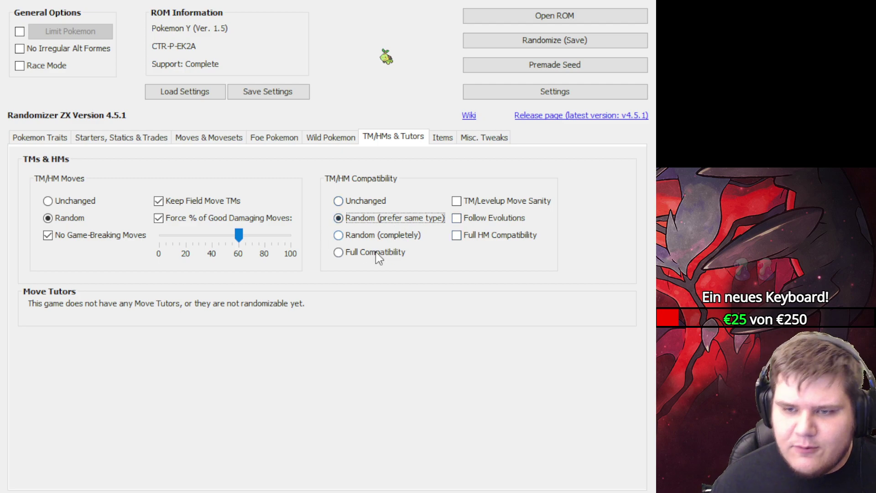
click(460, 197)
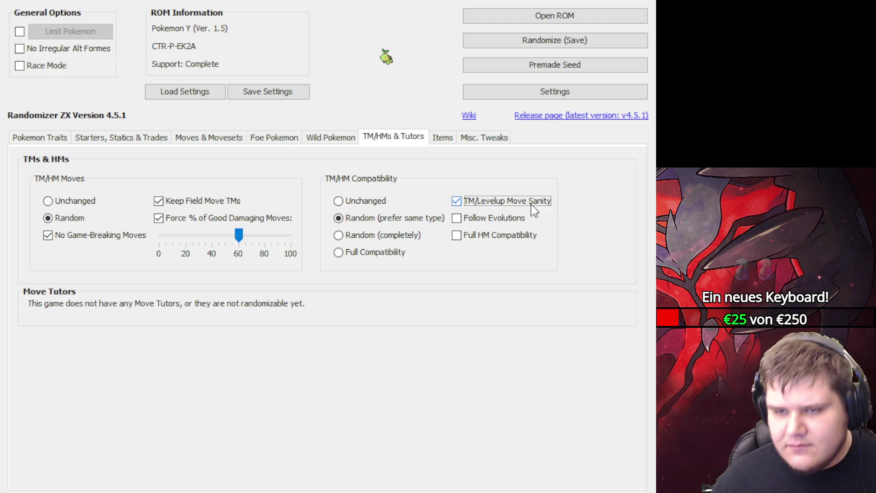
click(457, 218)
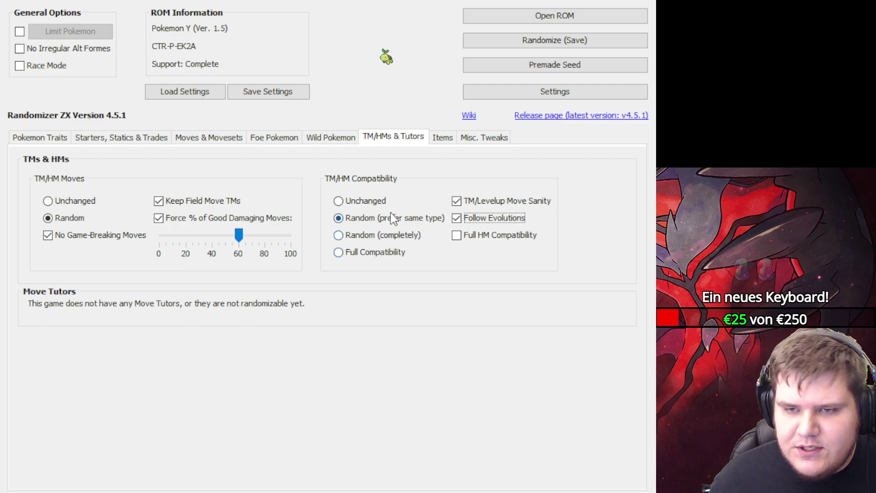
Randomize the field items with even distribution and ban bad items
click(442, 136)
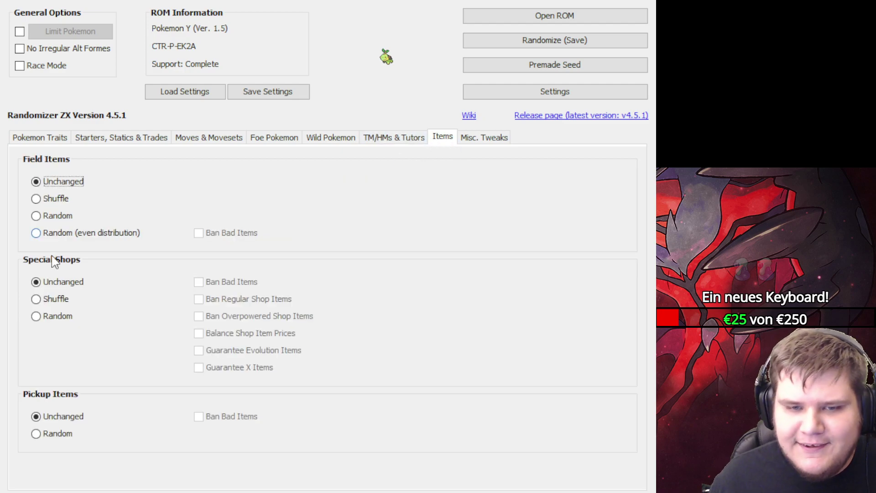
click(41, 234)
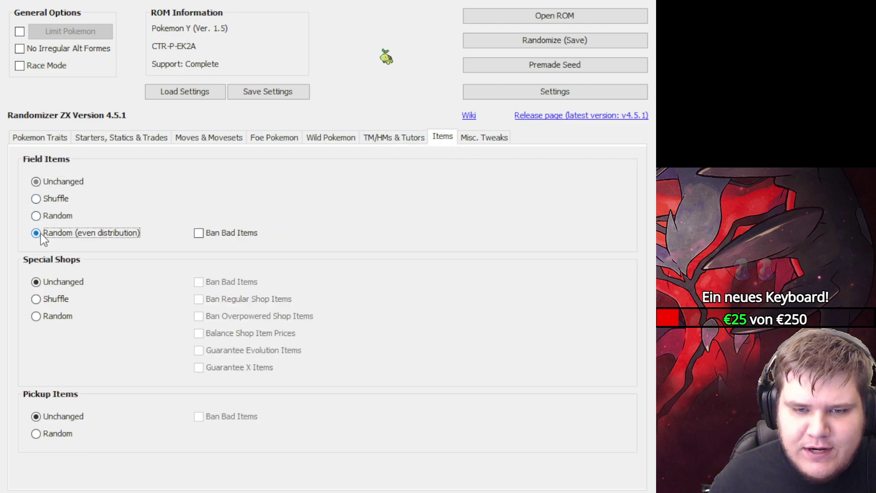
click(208, 234)
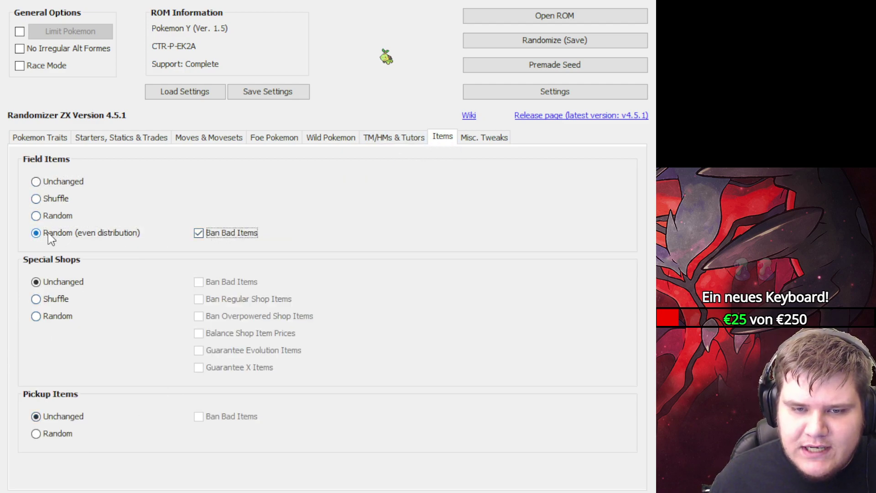
mouse_move(48, 232)
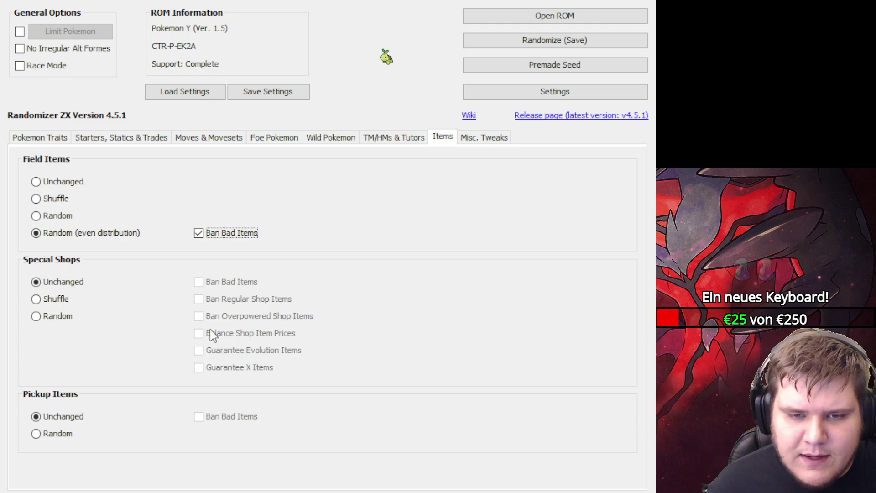
Randomize special shops with bad and regular shop items banned and prices balanced, and randomize pickup items with bad items banned
click(36, 316)
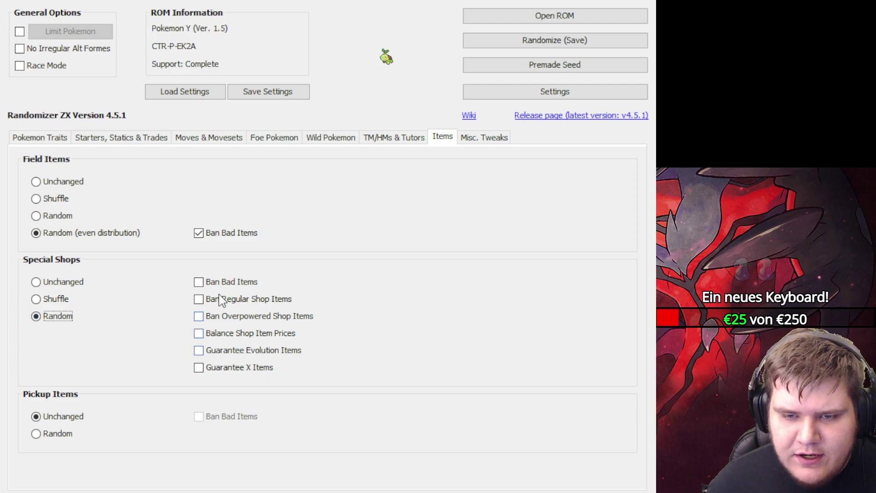
click(198, 281)
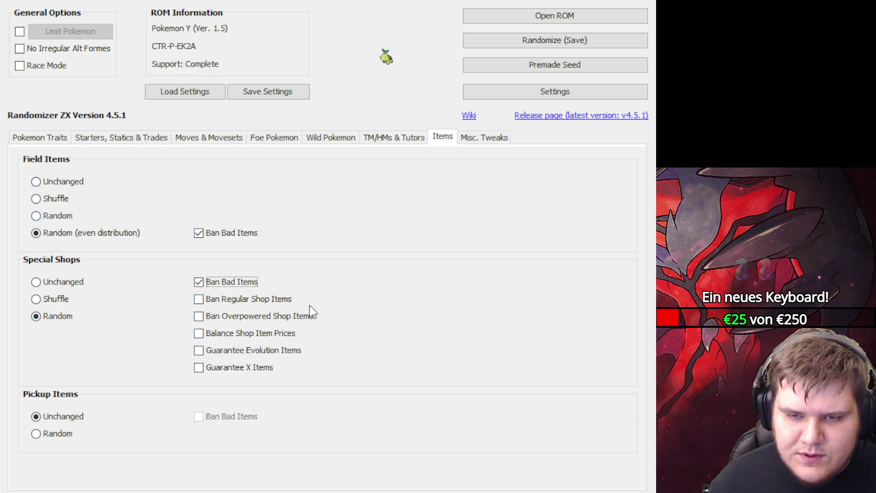
click(198, 300)
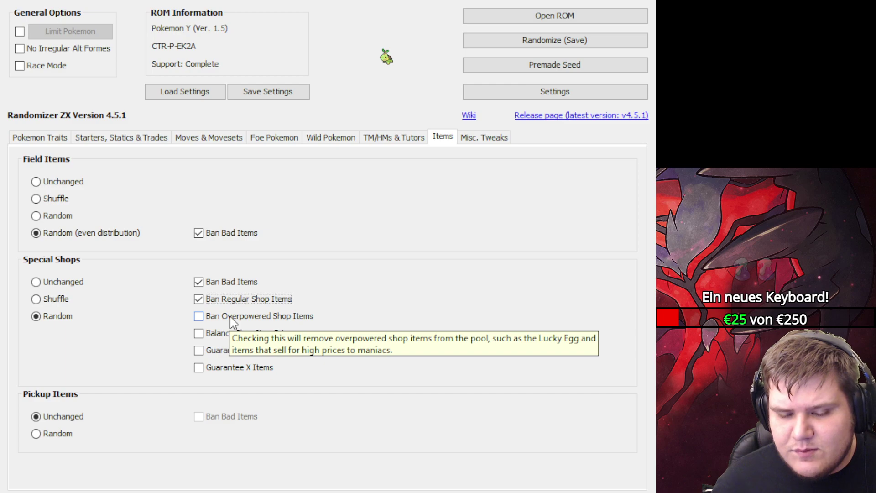
click(199, 334)
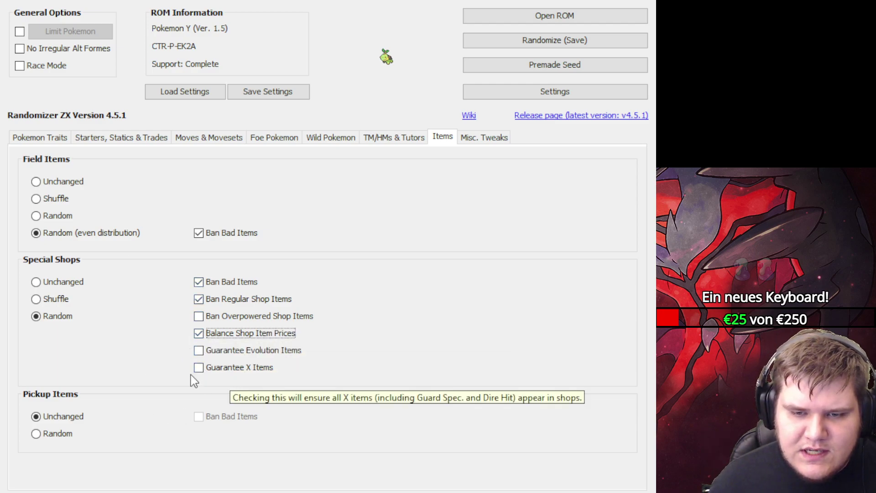
click(43, 435)
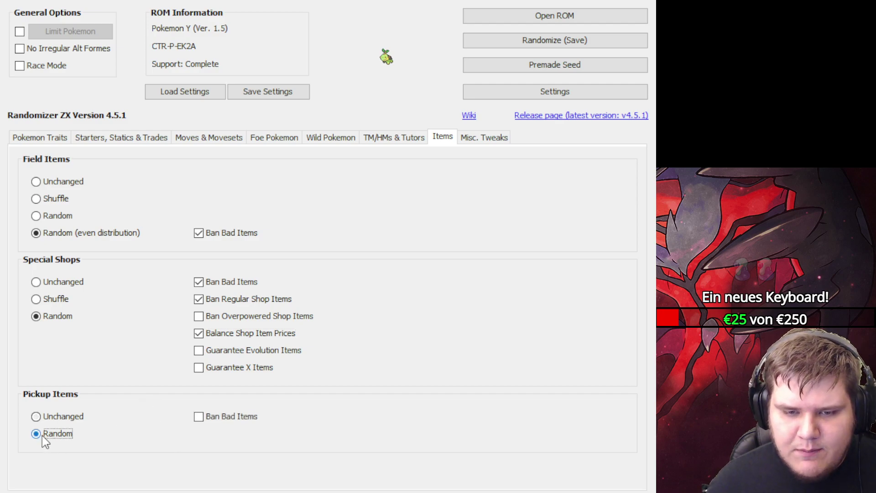
click(199, 416)
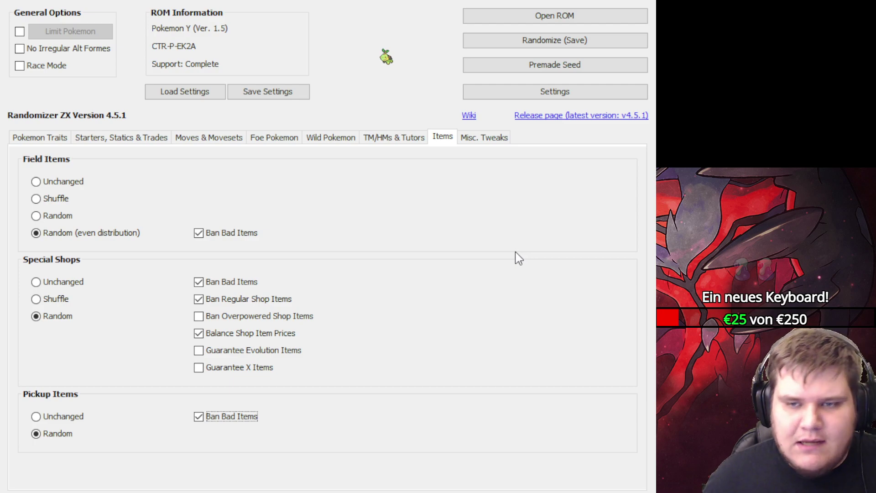
Review the miscellaneous tweaks and the chosen settings for traits, starters, movesets, foe Pokemon, wild Pokemon and TMs/HMs
click(466, 141)
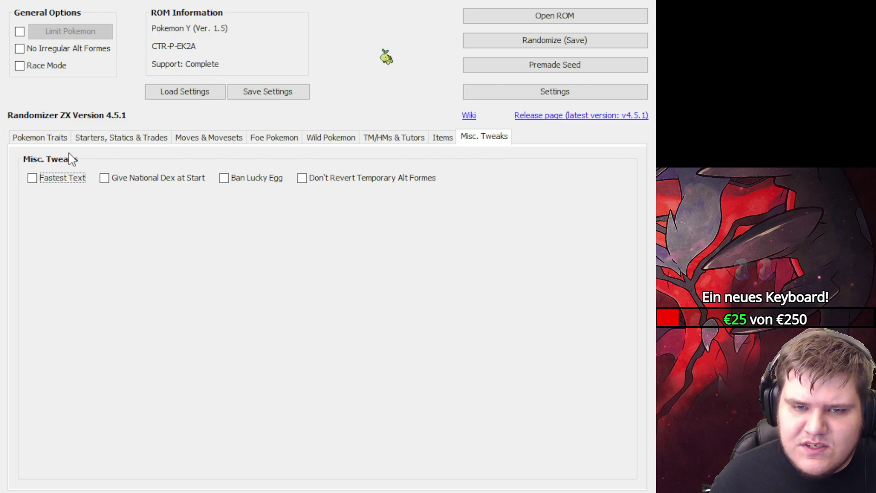
click(21, 139)
click(484, 140)
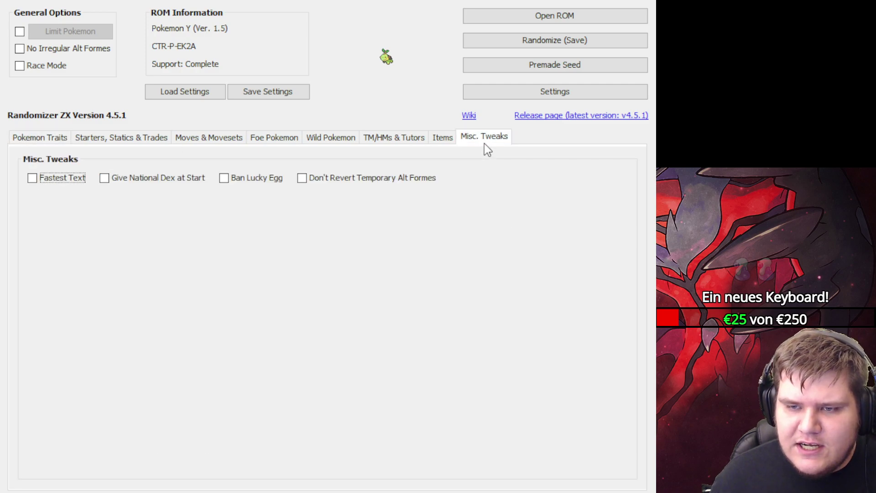
mouse_move(40, 185)
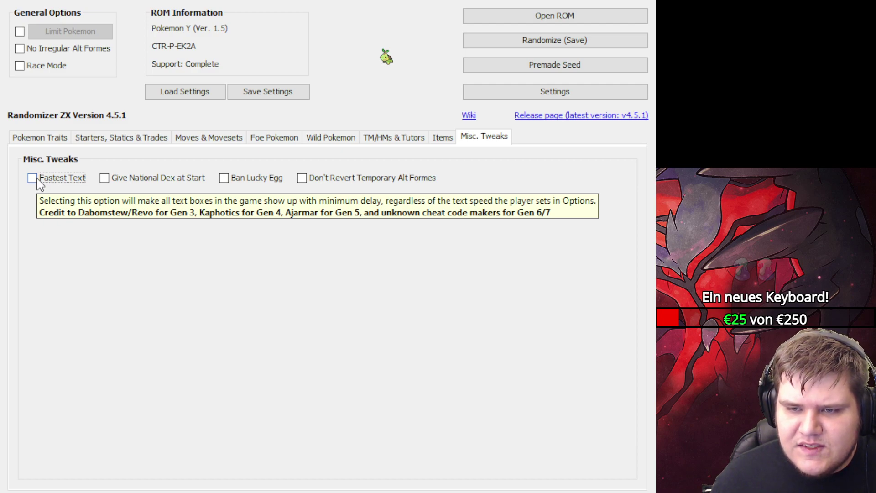
click(40, 138)
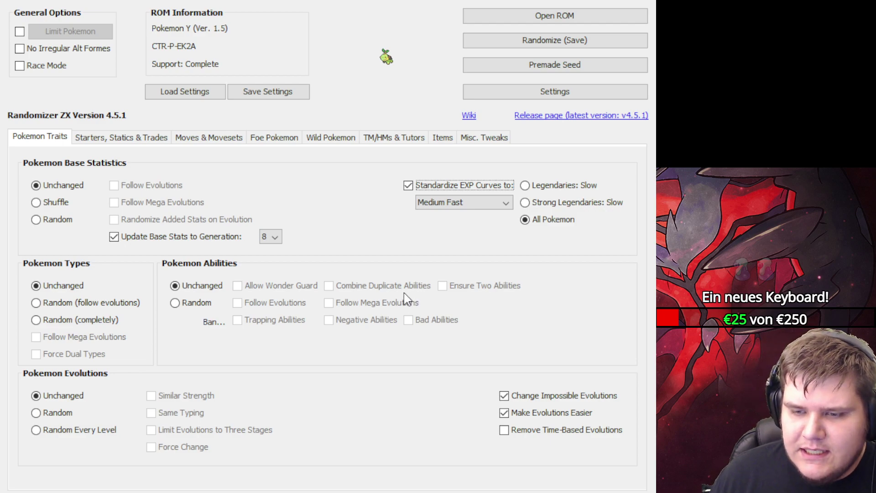
click(120, 139)
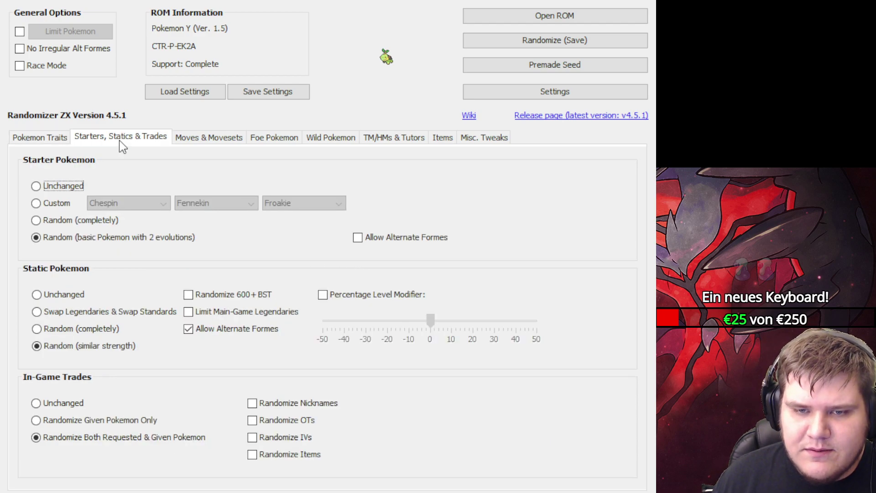
click(219, 145)
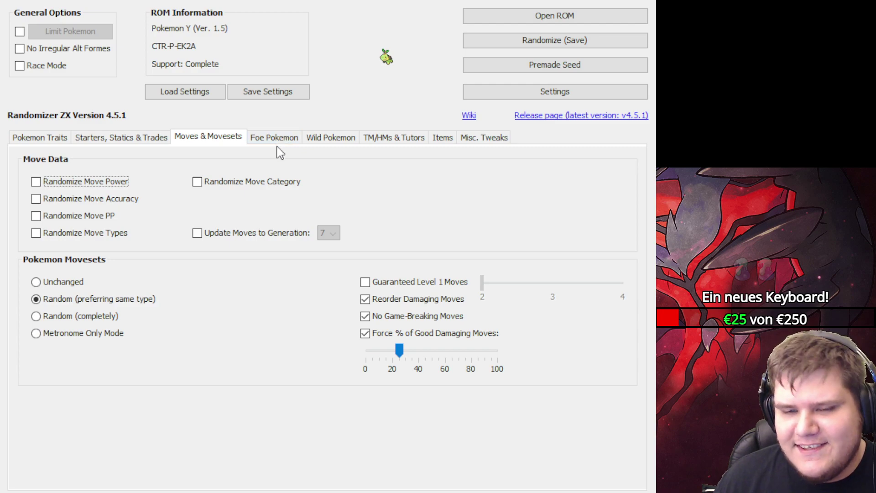
click(263, 134)
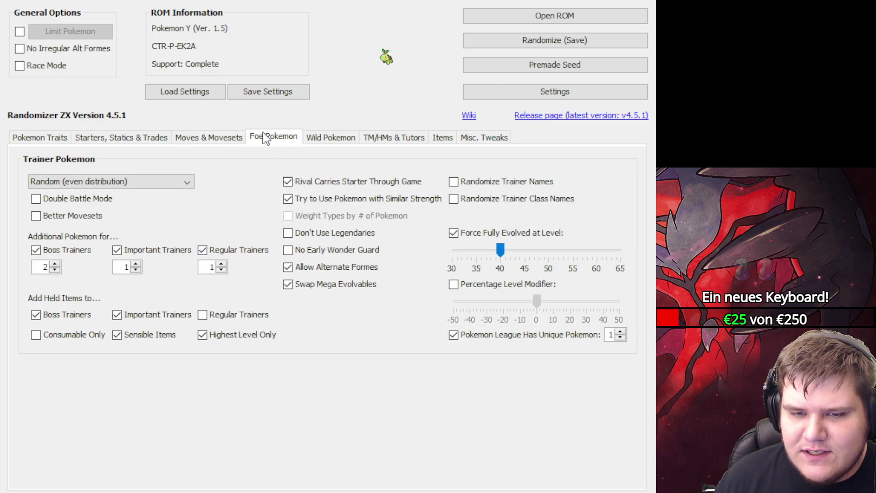
click(322, 148)
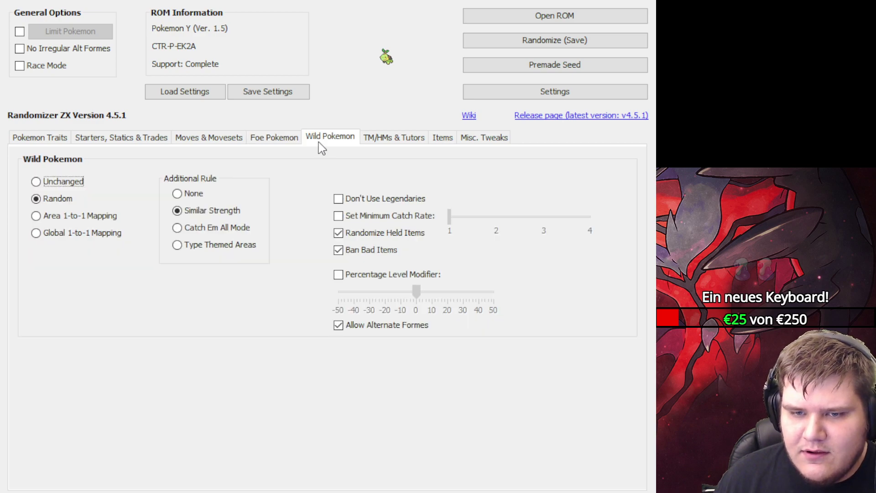
click(378, 141)
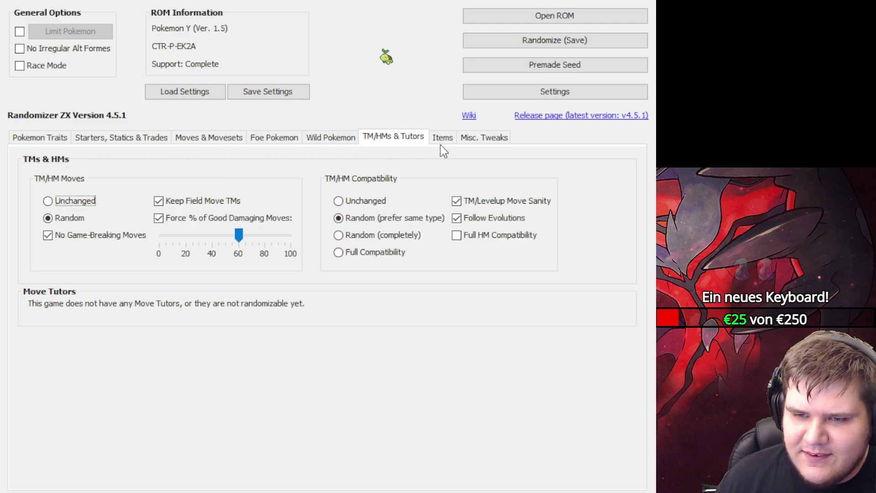
click(325, 137)
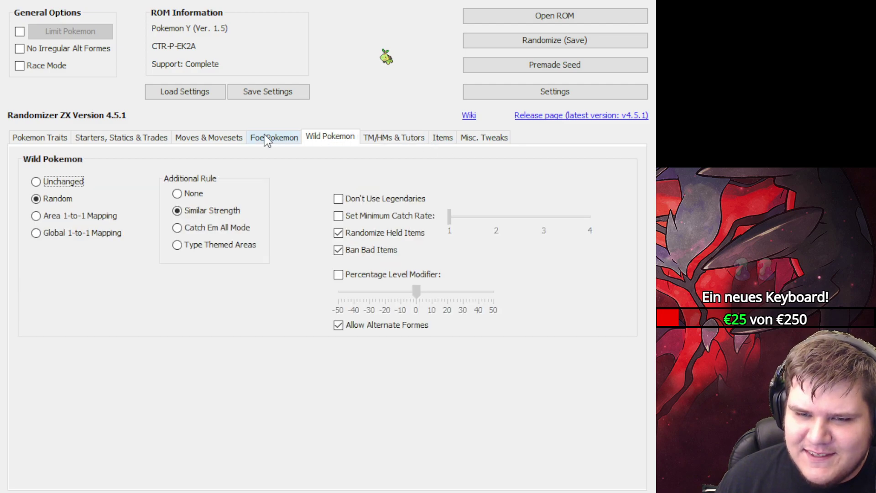
Enable randomized trainer class names for the foe Pokemon
click(267, 137)
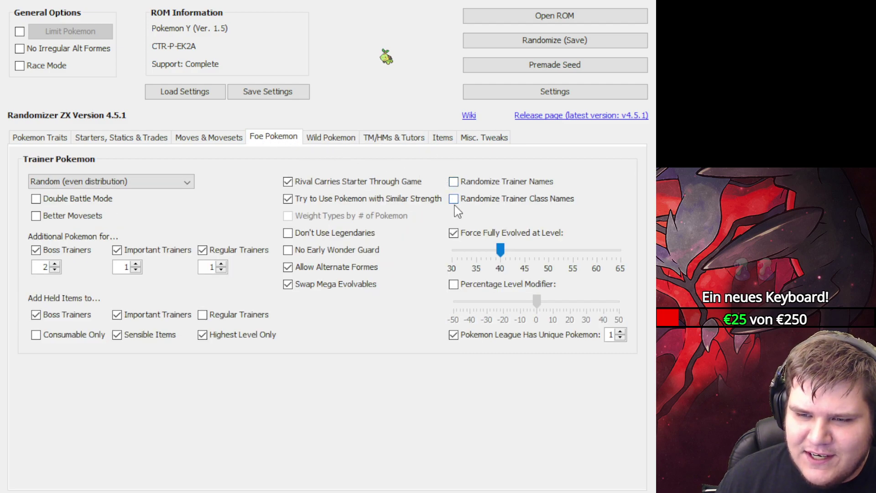
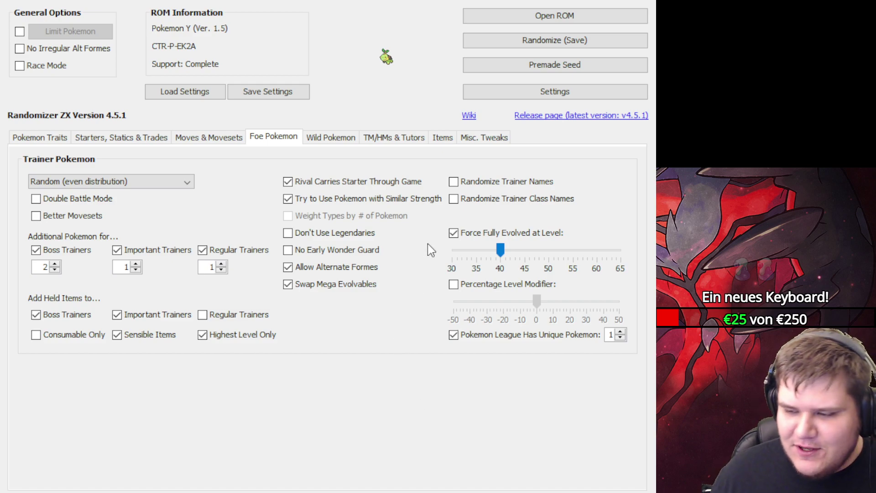
click(454, 199)
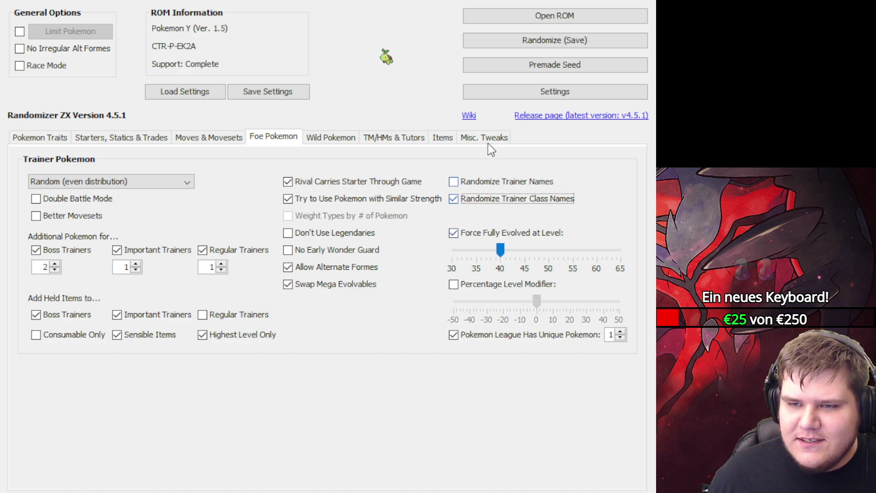
Look through the Custom Names Editor and return to the foe Pokemon settings
click(551, 97)
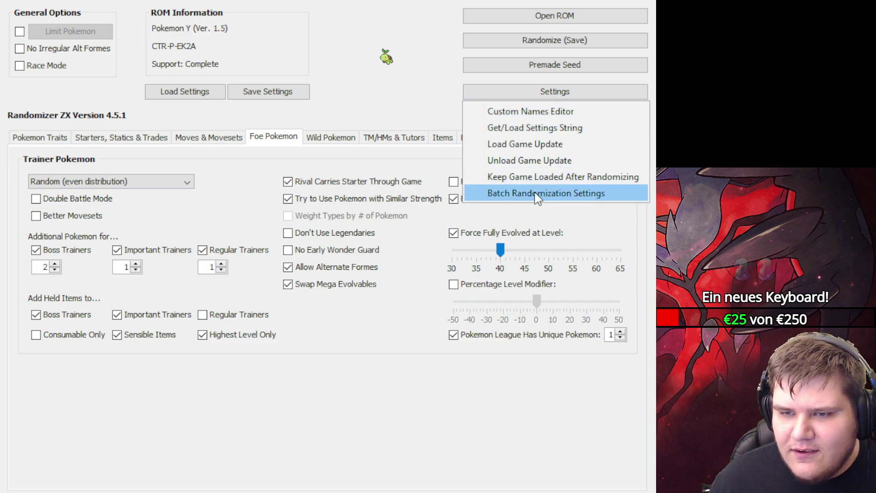
click(521, 120)
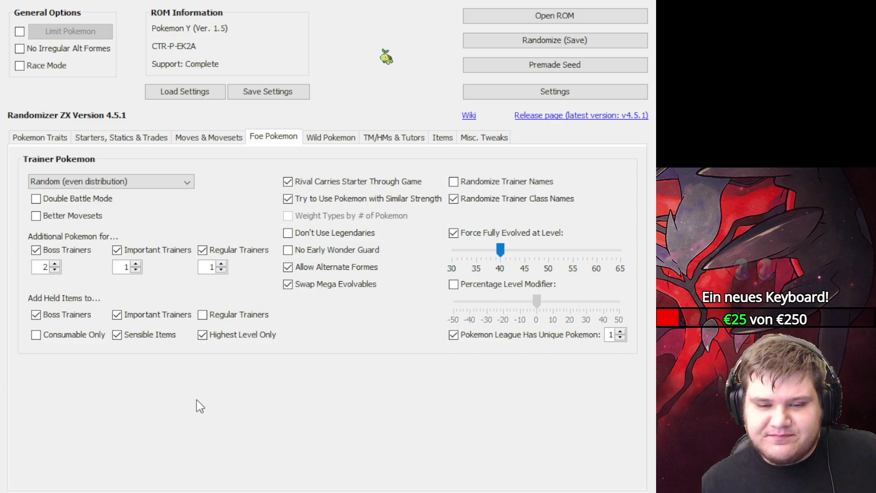
click(519, 384)
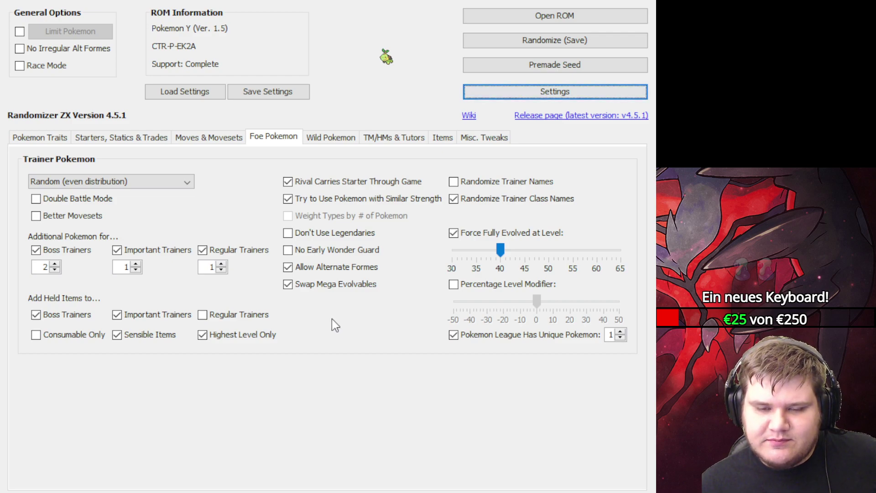
Try 2 additional Pokemon for important trainers, and restore the count to 1
click(135, 264)
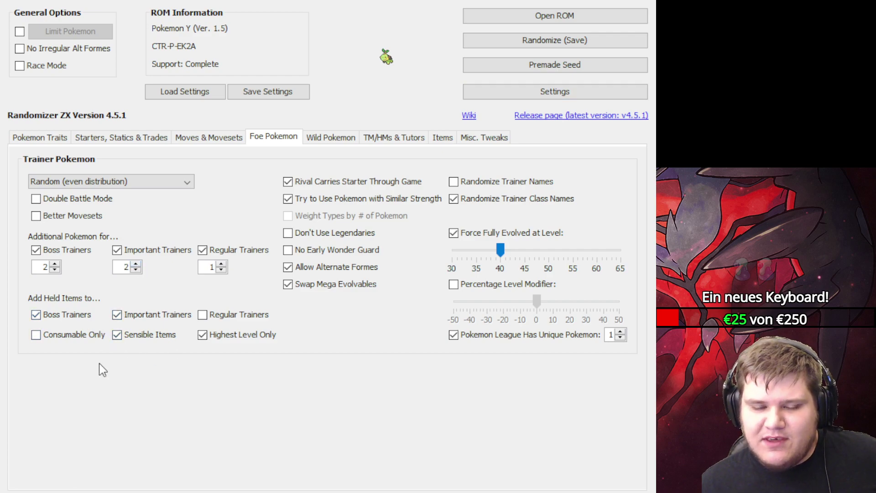
click(135, 270)
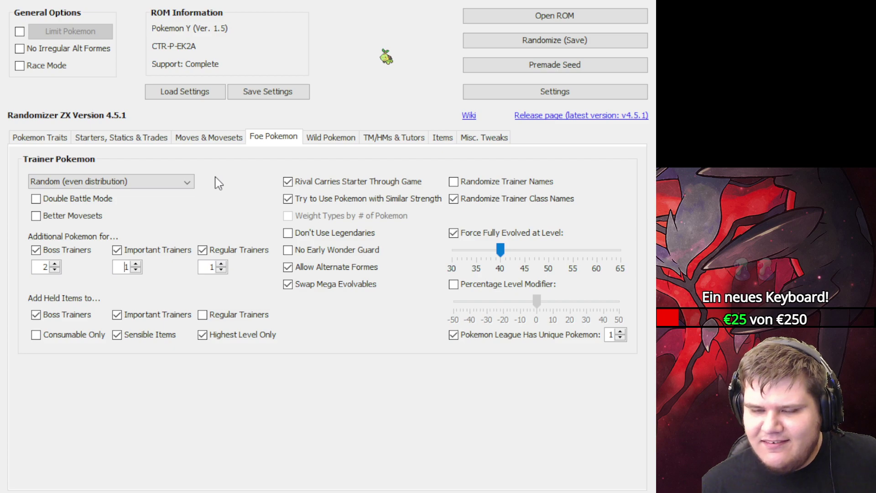
Check the wild Pokemon, TM/HM, item, miscellaneous tweak and Pokemon trait settings once more
click(334, 141)
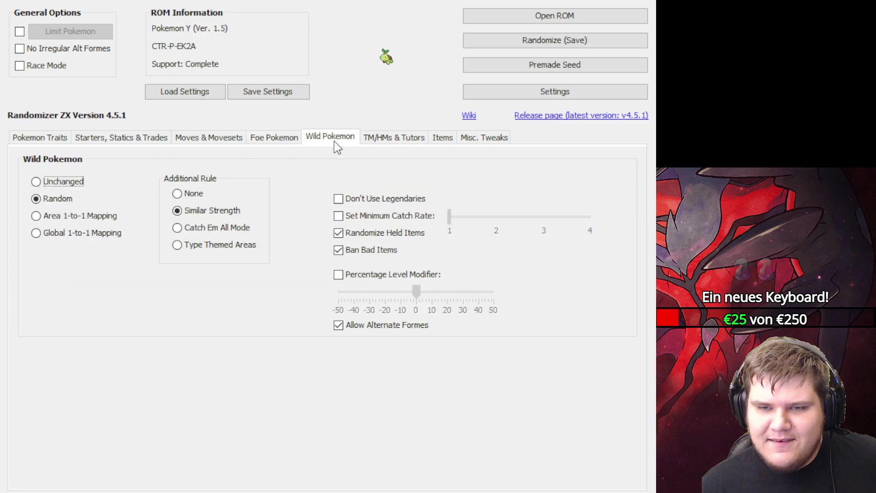
click(373, 145)
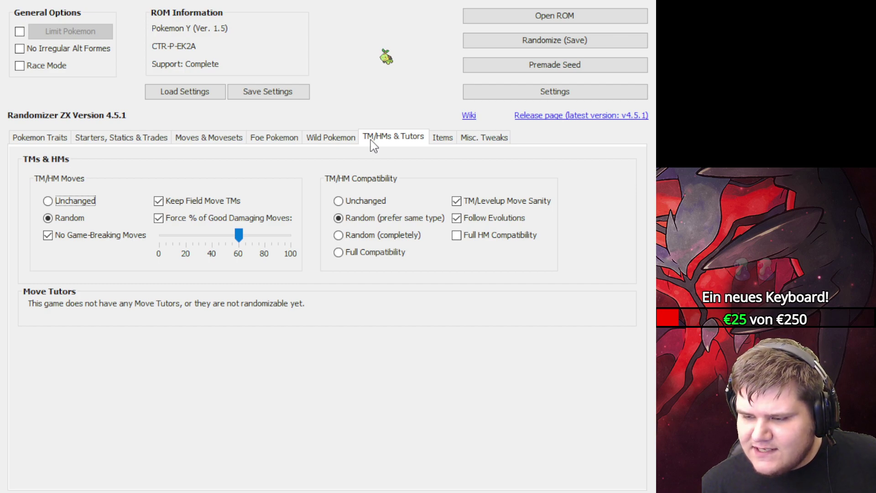
click(441, 137)
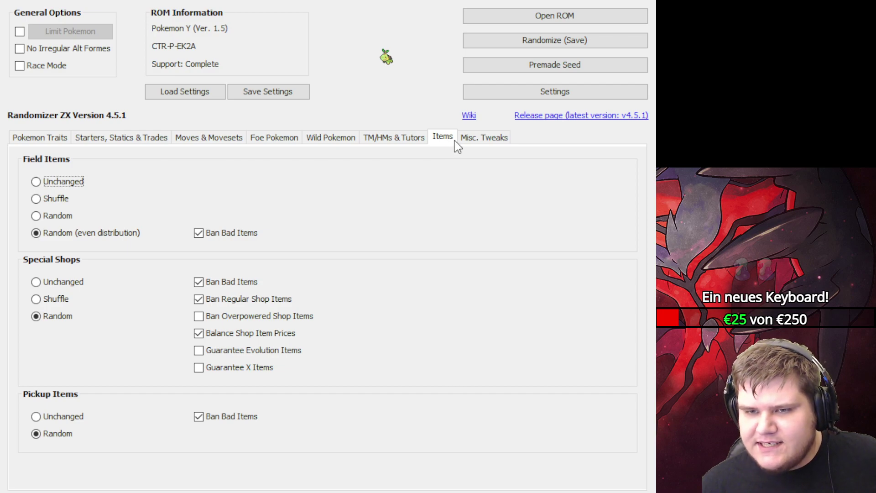
click(477, 141)
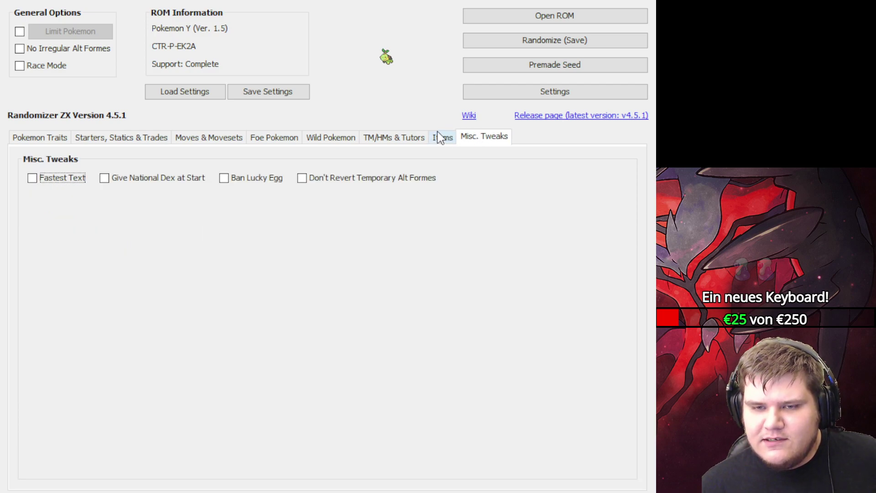
click(444, 139)
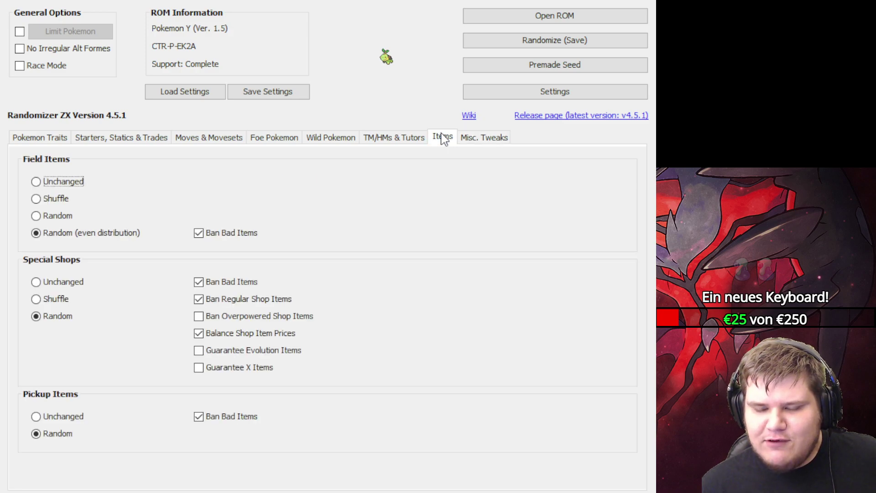
click(479, 141)
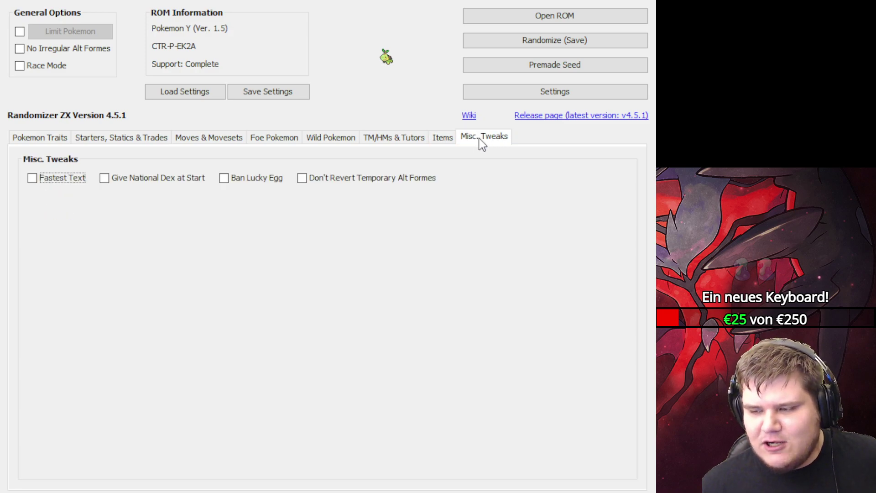
click(41, 137)
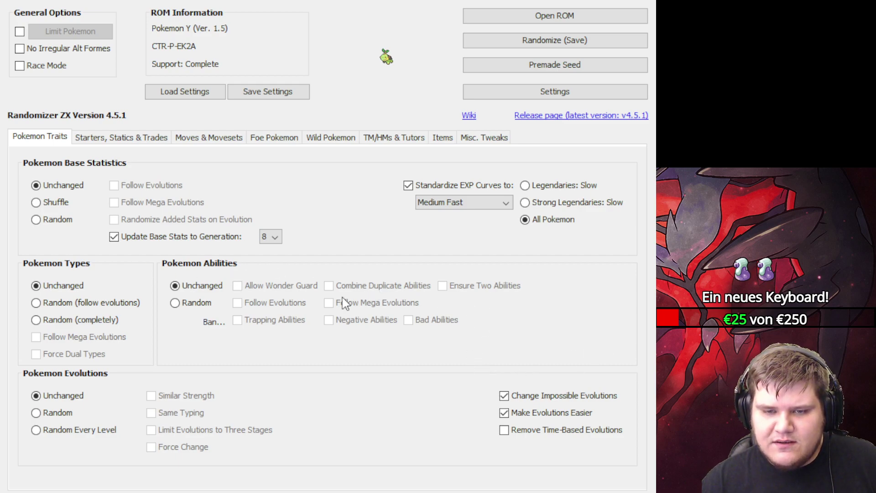
Randomize the Pokemon Y ROM with the chosen settings and save it
key(Return)
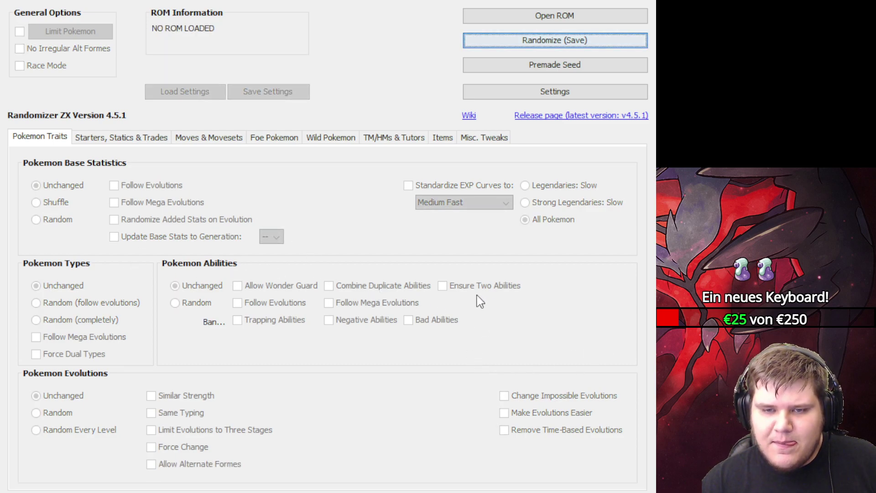